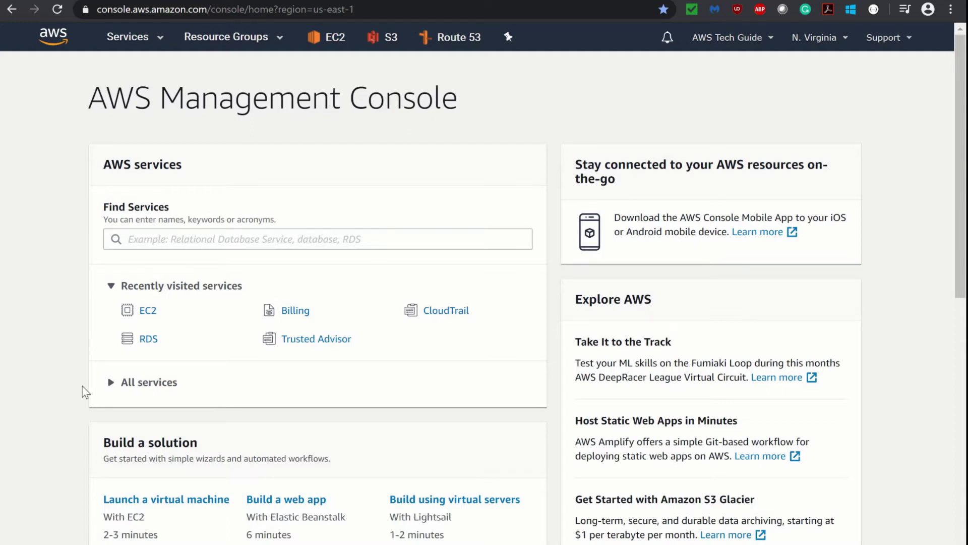
Open the EC2 form for purchasing Reserved Instances and look through the available platforms
left_click(335, 37)
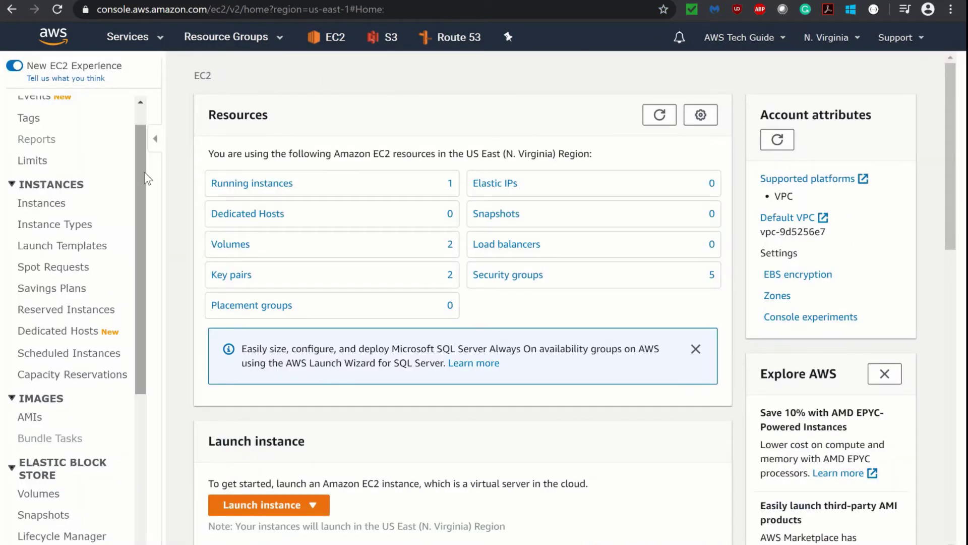
left_click(85, 316)
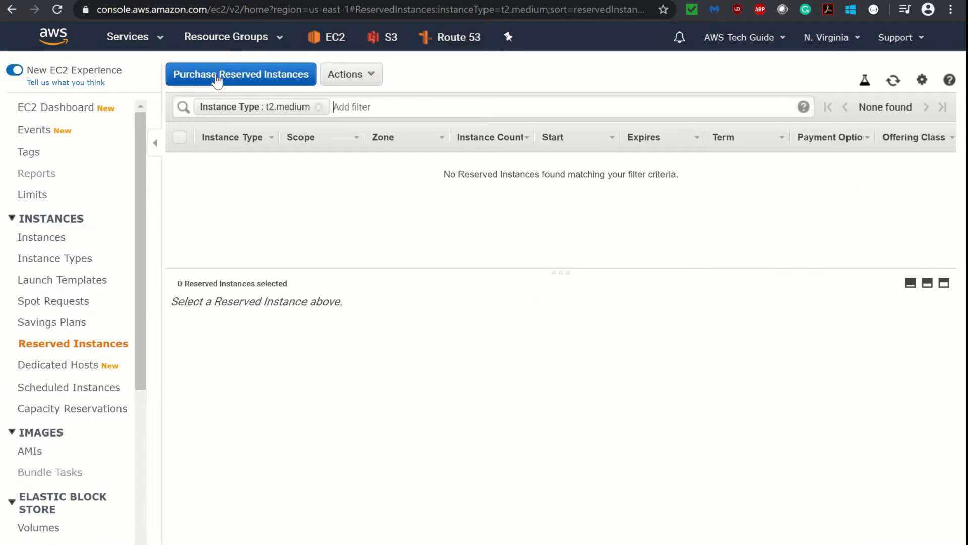
left_click(217, 76)
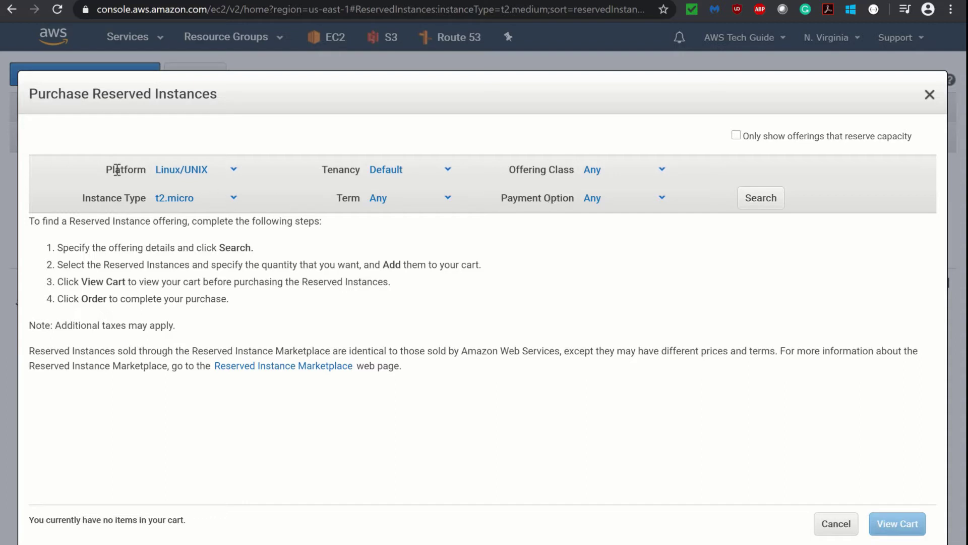
left_click(235, 175)
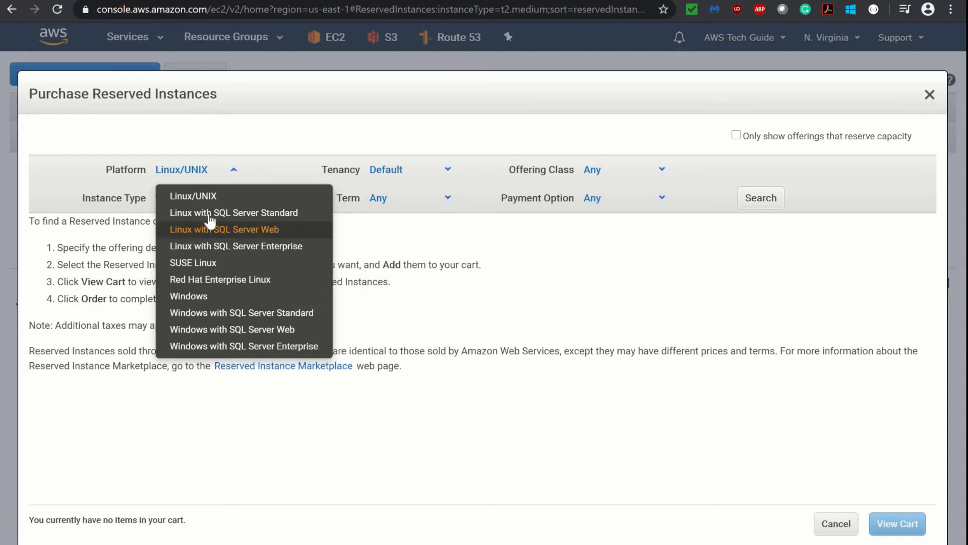
left_click(291, 133)
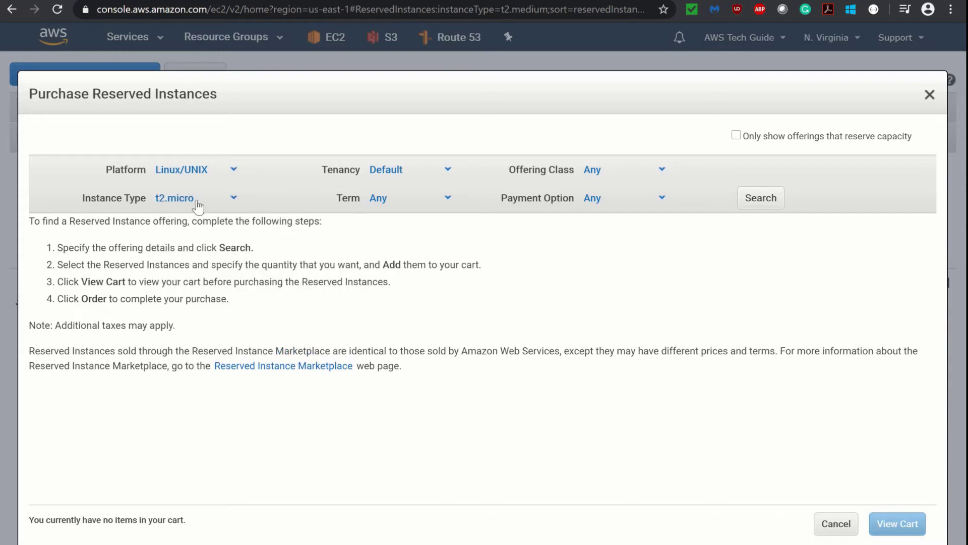
Check the T2 specifications on the EC2 Instance Types page and select t2.micro as the instance type for the purchase
left_click(234, 202)
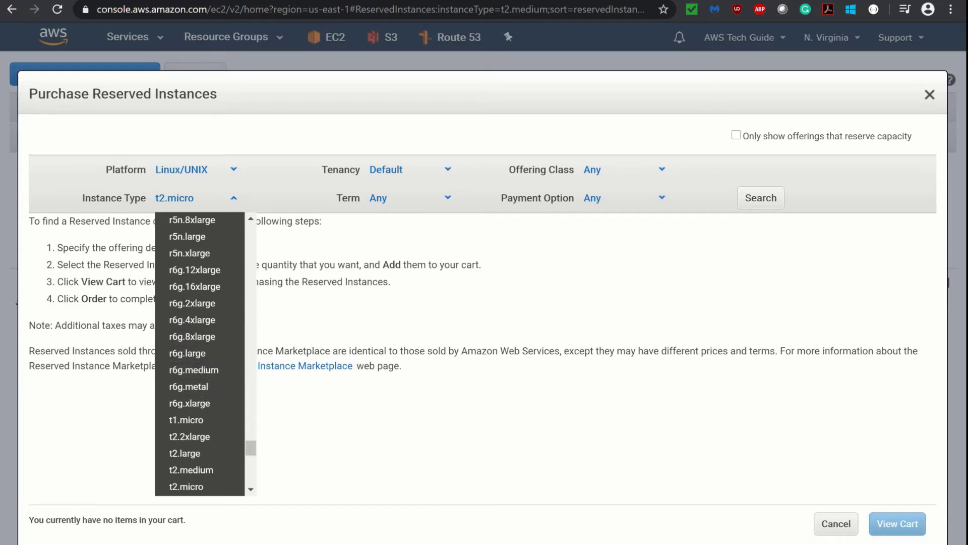
key("ctrl+Tab")
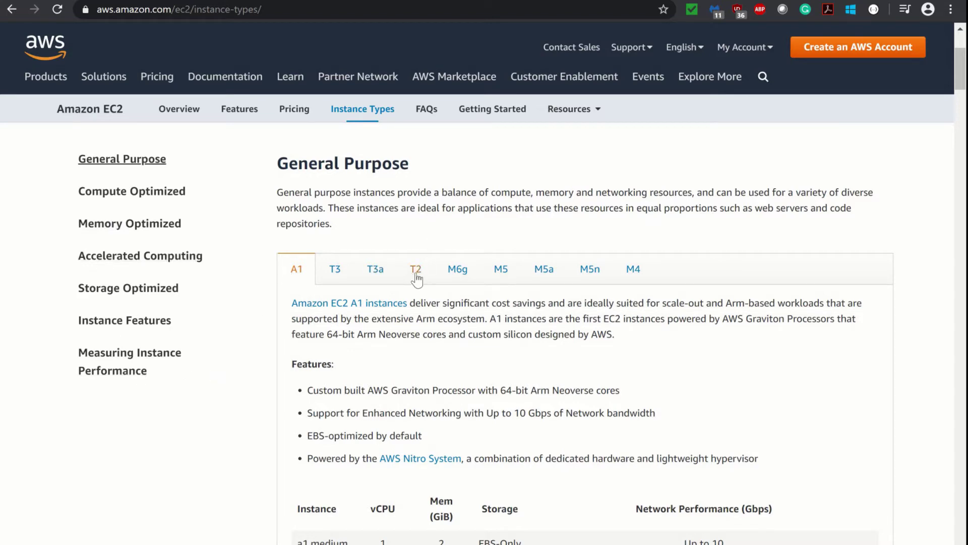
left_click(416, 272)
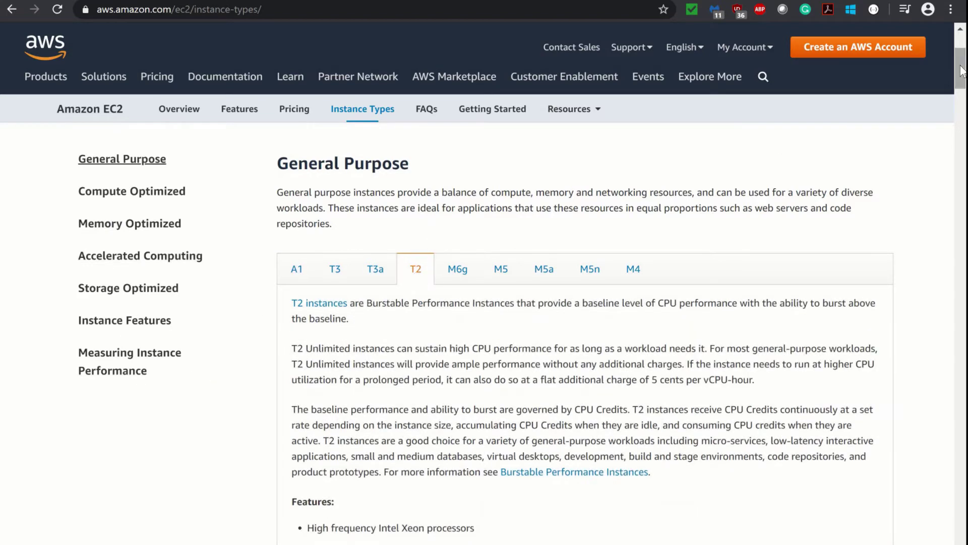
left_click_drag(961, 76, 960, 115)
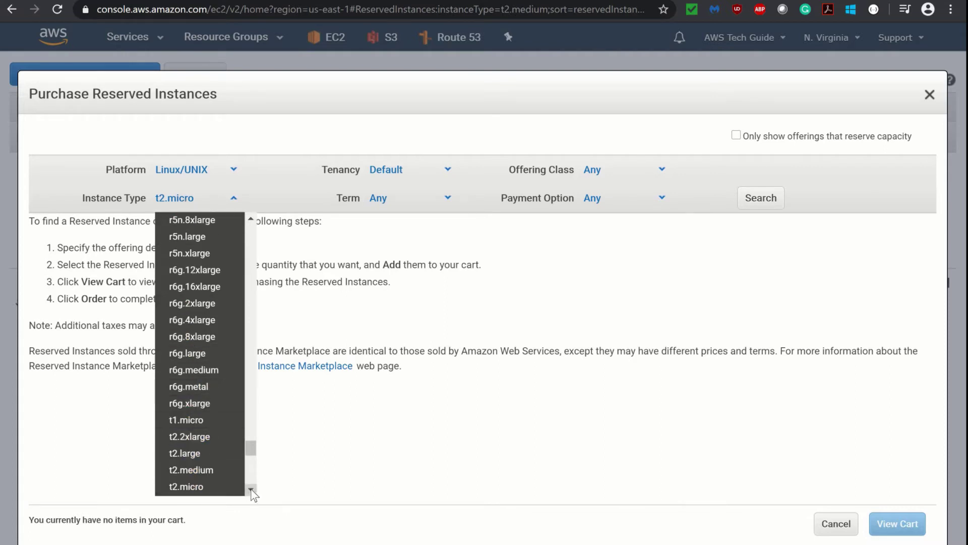
scroll(251, 490, "down", 3)
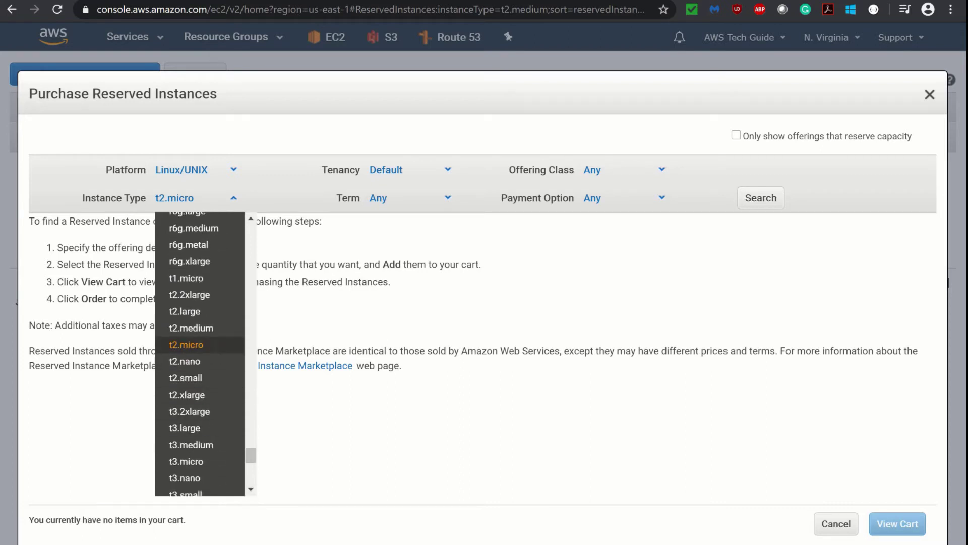
left_click(217, 346)
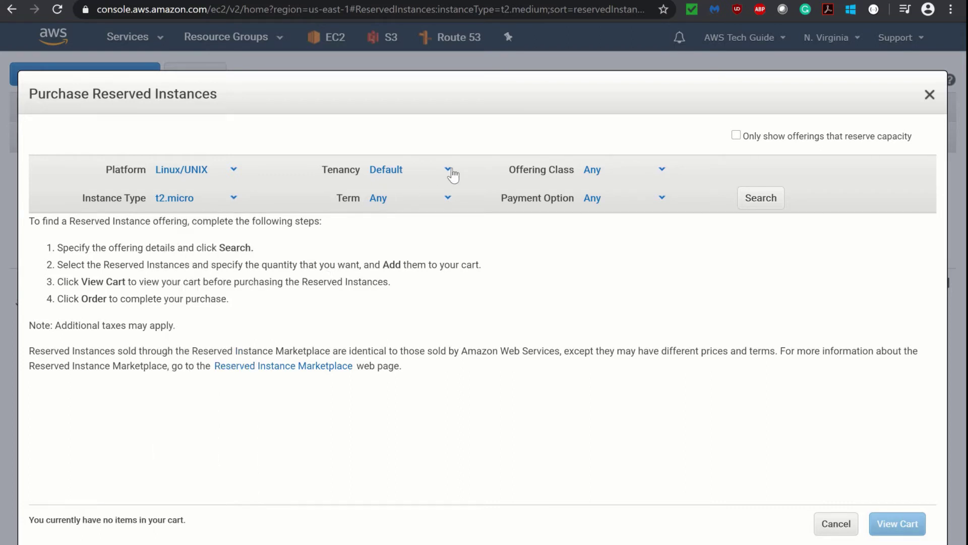
Examine the available choices for term, tenancy, offering class and payment option of the Reserved Instance
left_click(449, 202)
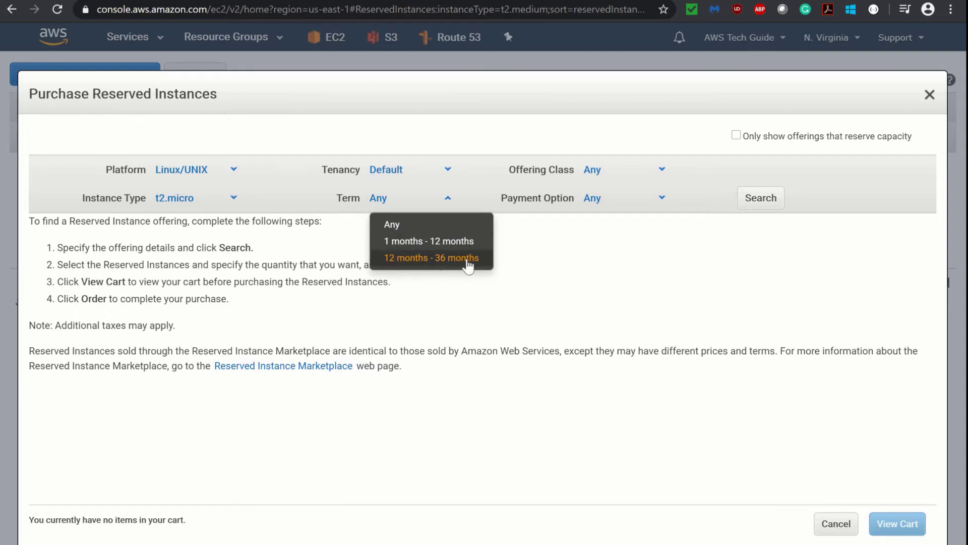
left_click(467, 183)
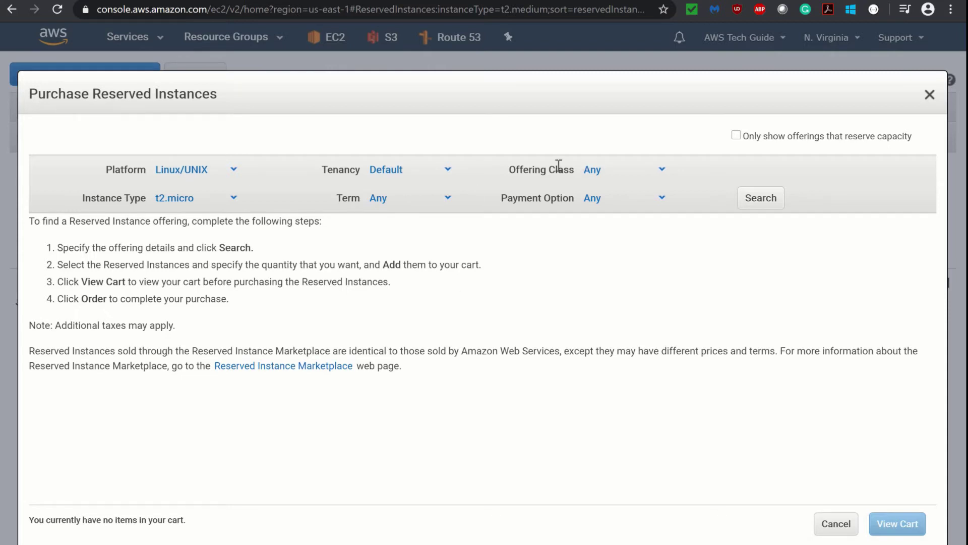
left_click(449, 171)
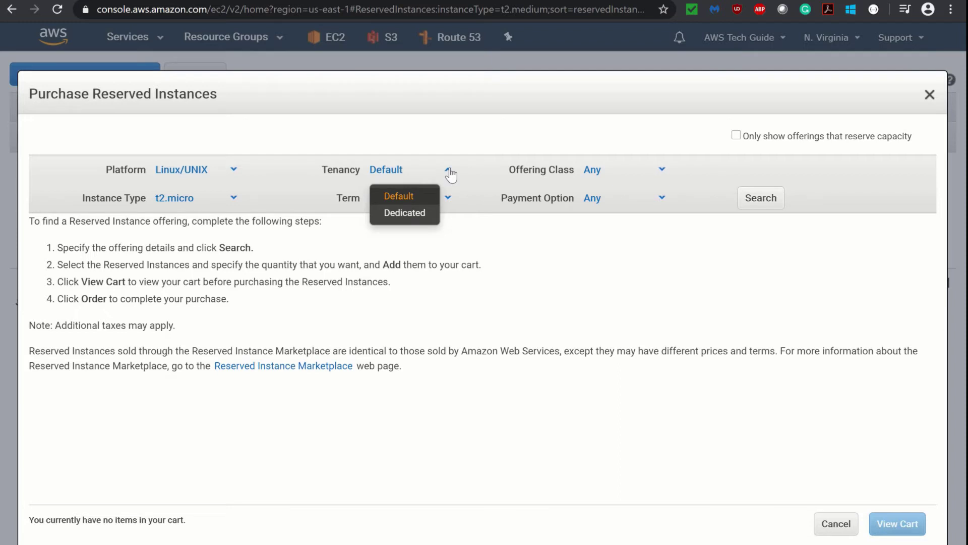
left_click(449, 172)
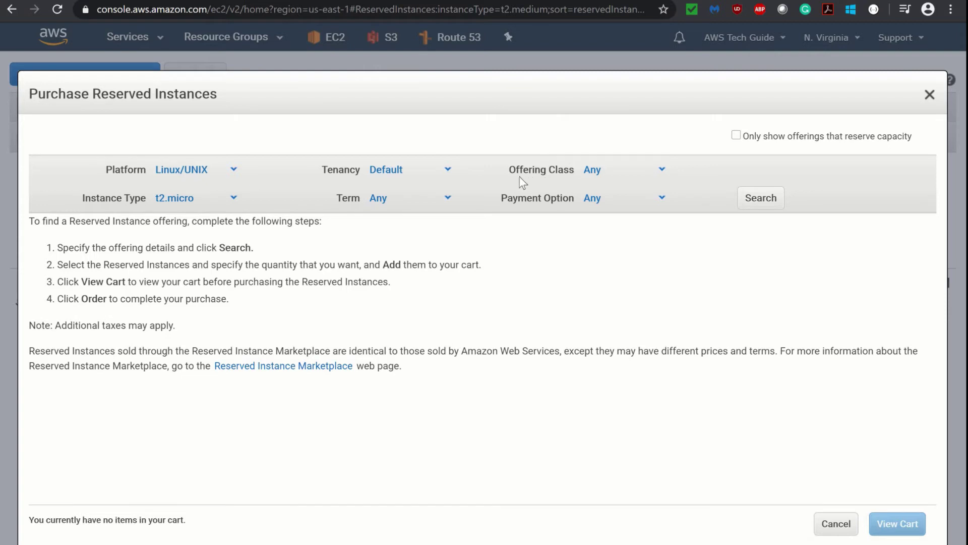
left_click(600, 171)
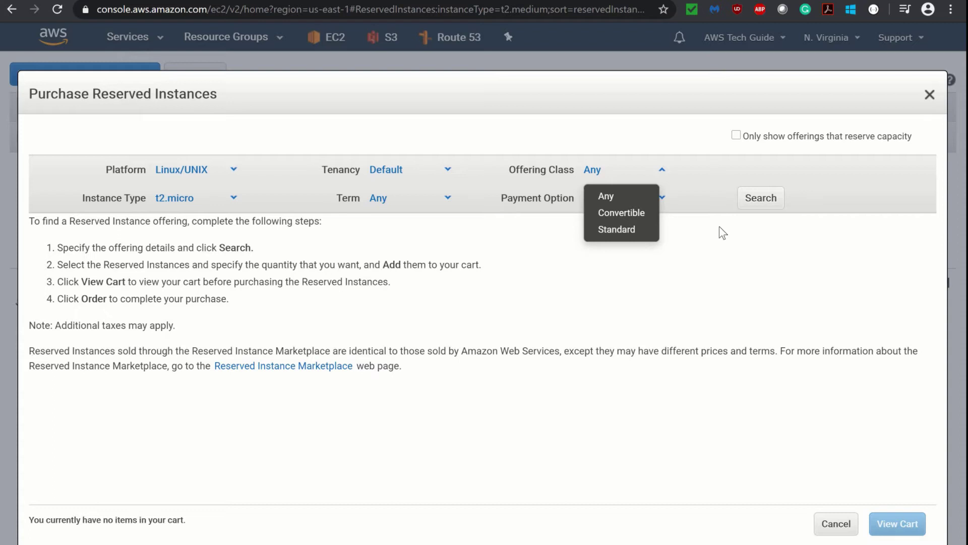
left_click(661, 170)
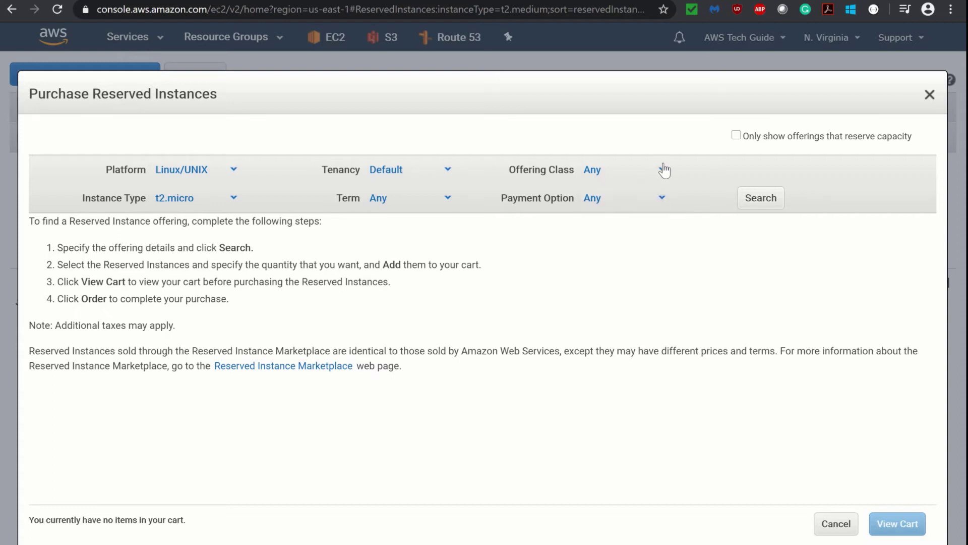
left_click(663, 199)
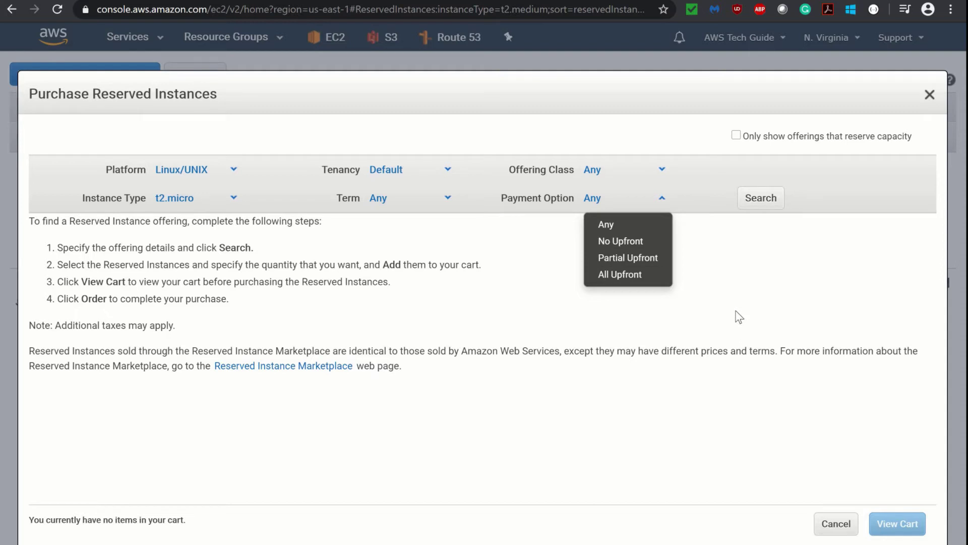
left_click(723, 308)
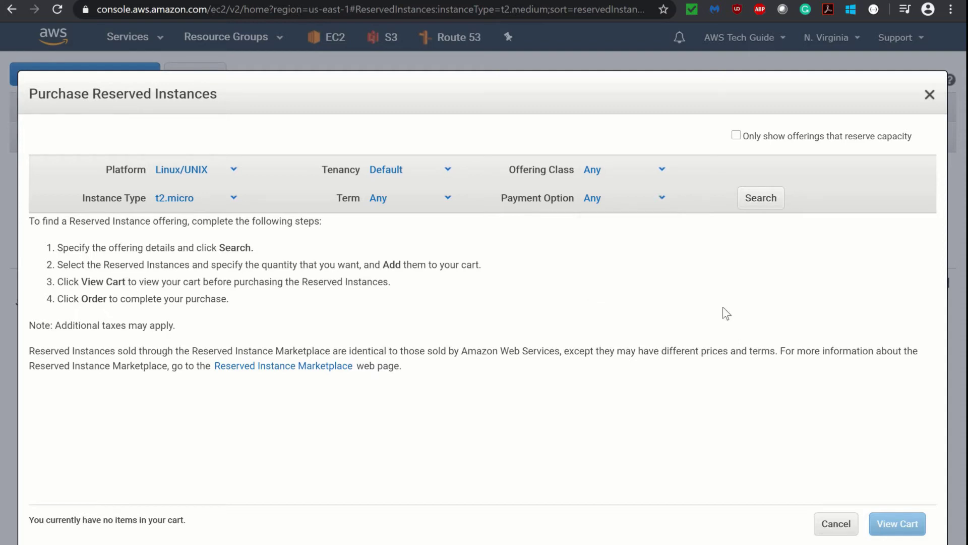
Search for matching Reserved Instance offerings and sort them by offering class, payment option and term to compare upfront prices
left_click(760, 200)
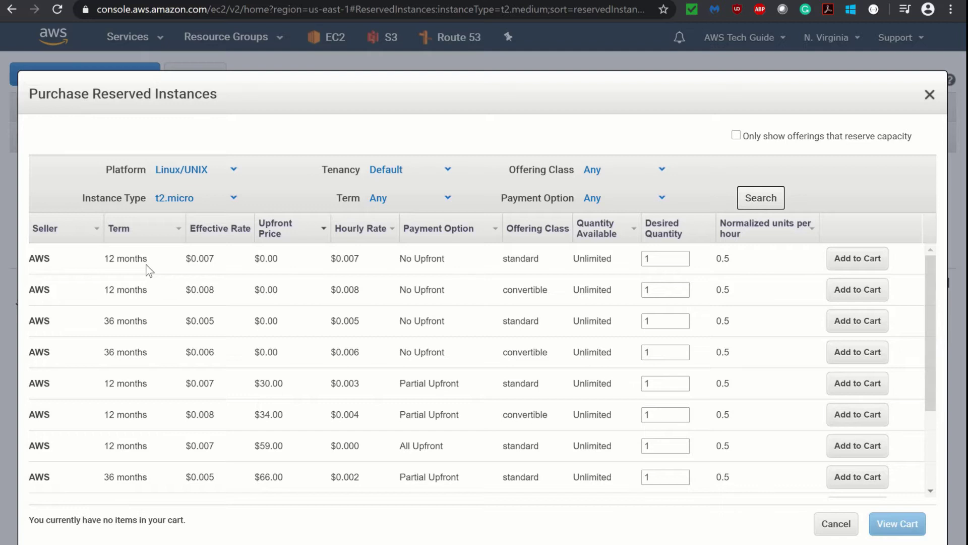
left_click(524, 228)
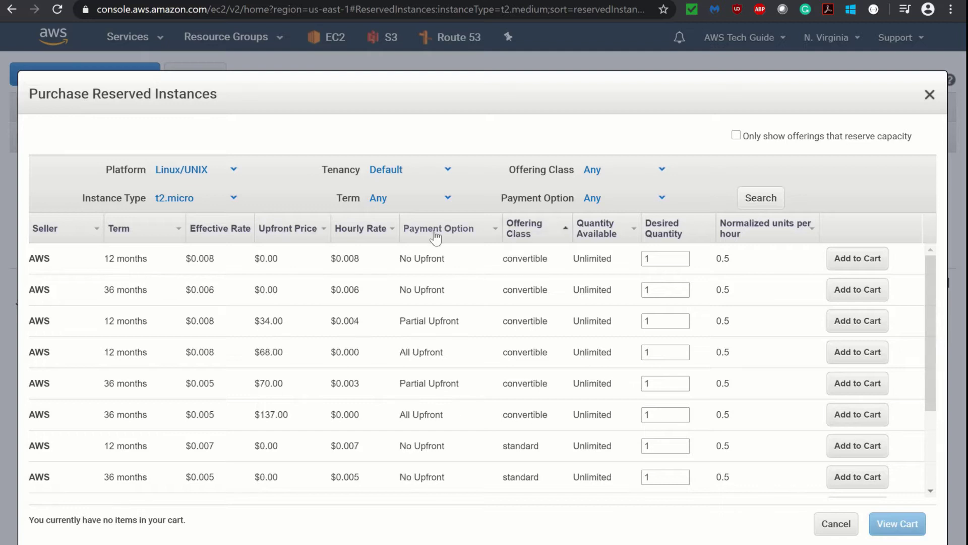
left_click(435, 231)
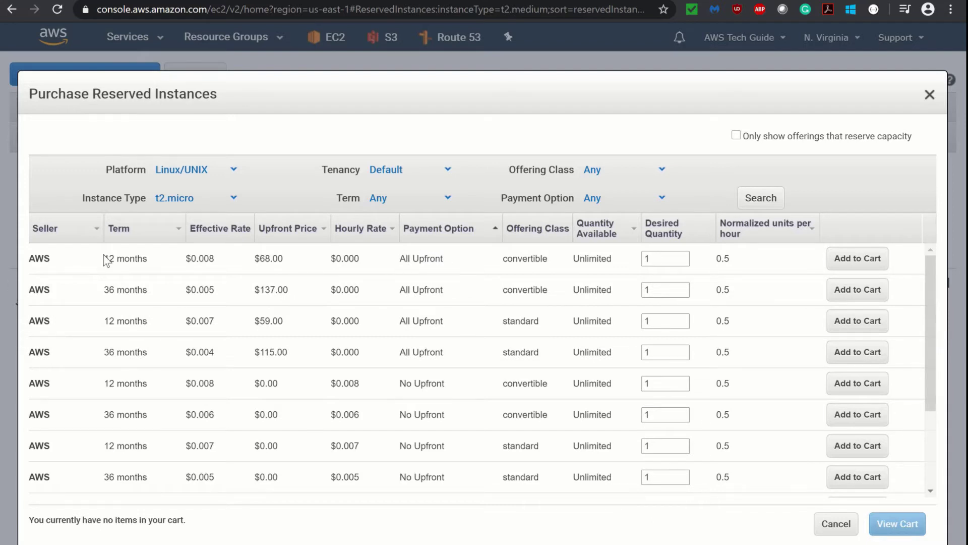
left_click_drag(105, 258, 550, 260)
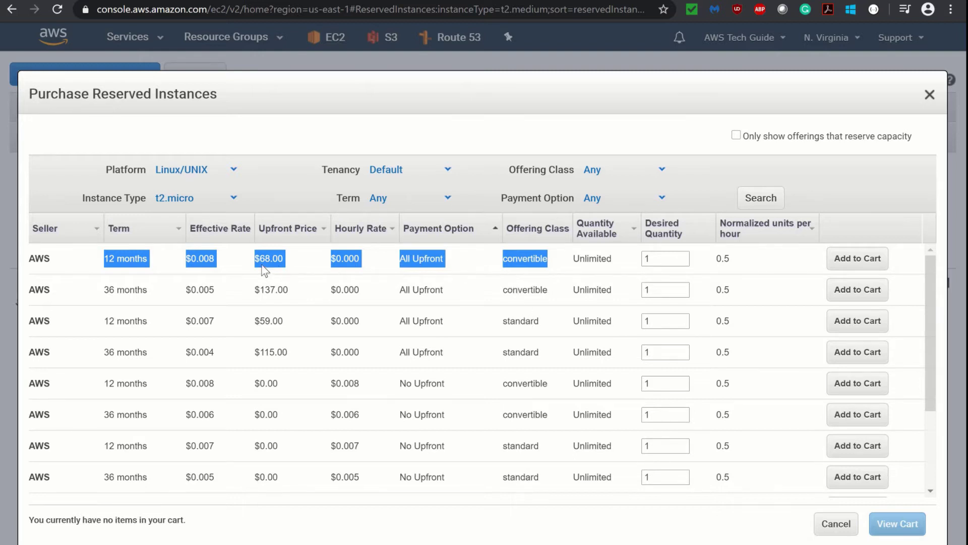
triple_click(265, 290)
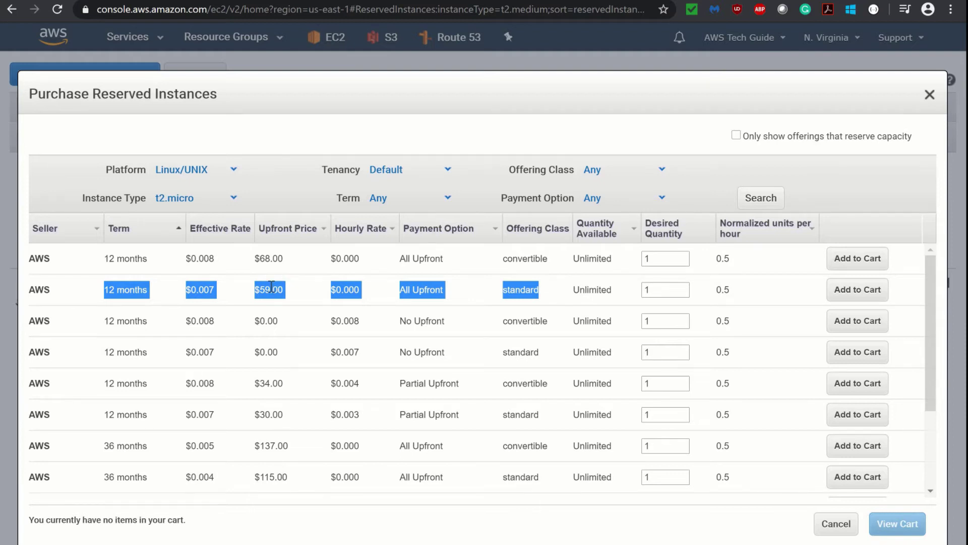
left_click(280, 325)
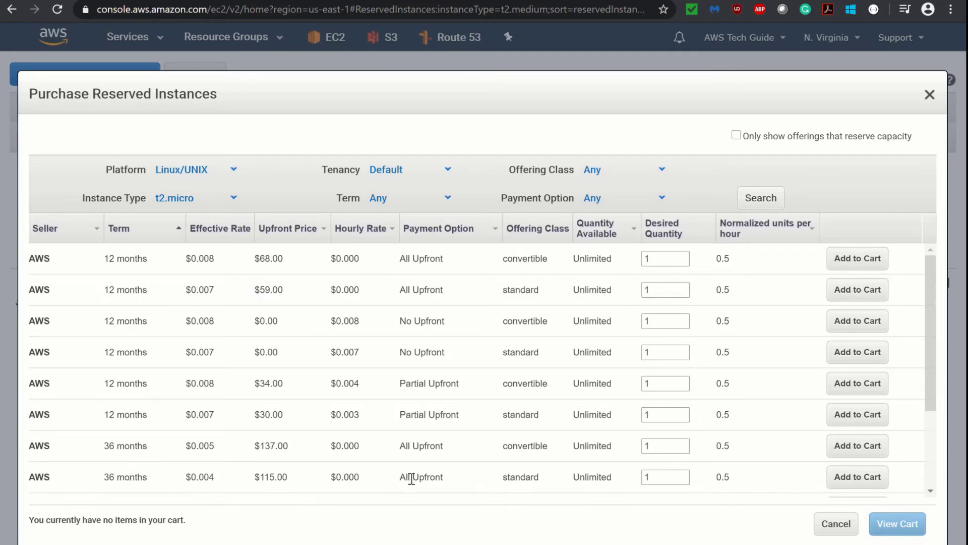
Add one 36-month All Upfront standard offering to the cart and order it from the cart
left_click_drag(101, 477, 550, 477)
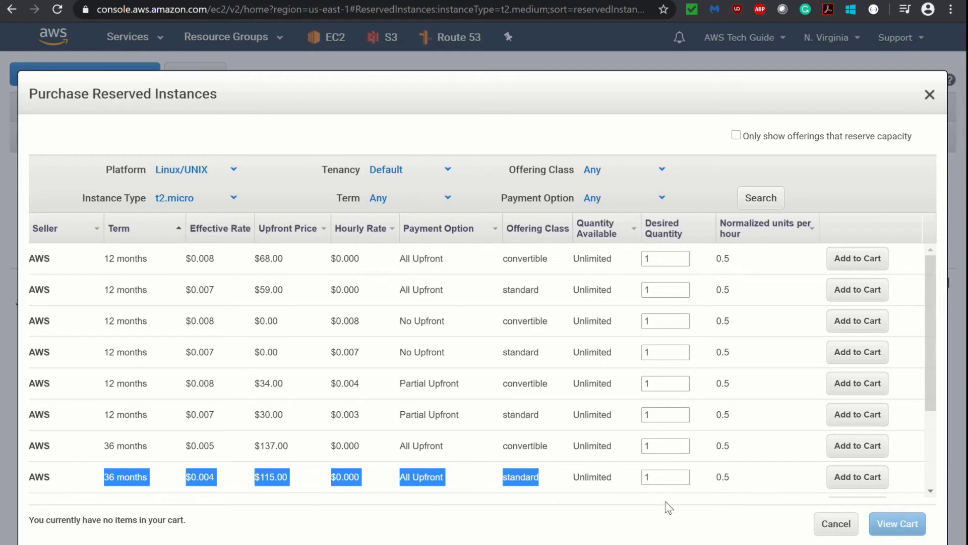
double_click(644, 477)
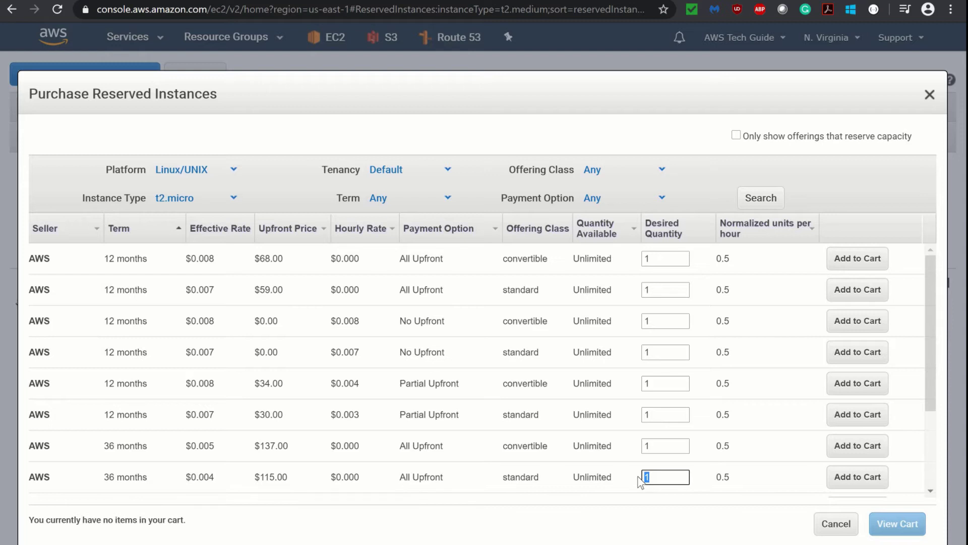
left_click(770, 473)
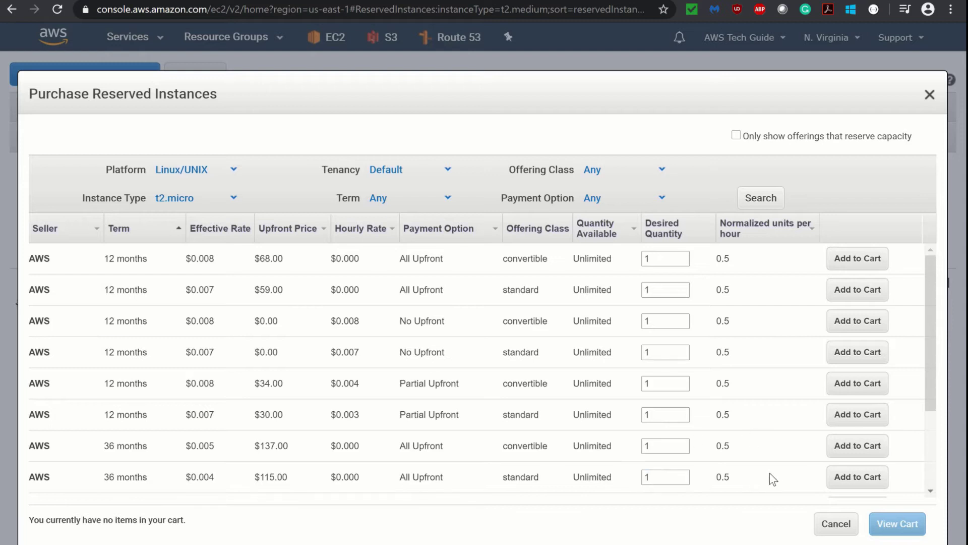
left_click(870, 480)
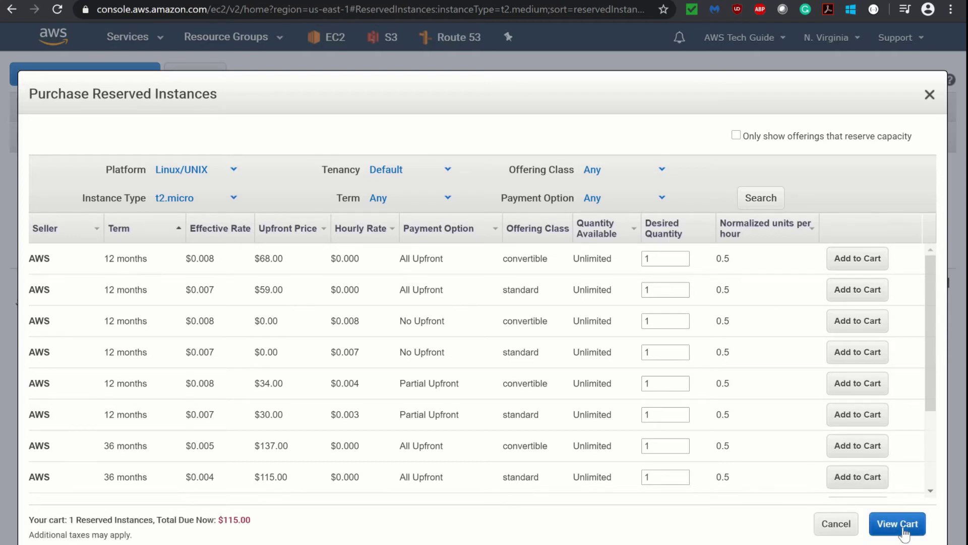
left_click(902, 527)
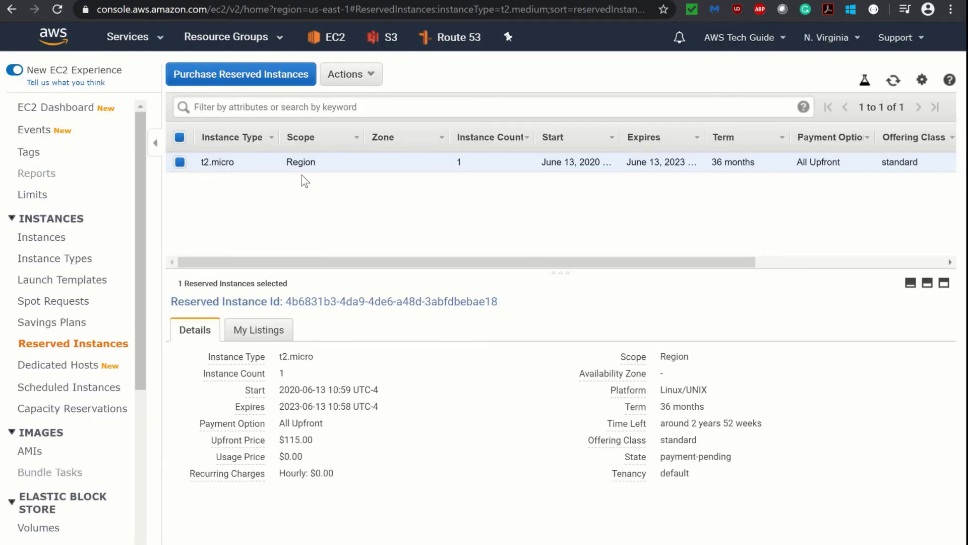
Review the purchased t2.micro Reserved Instance's state and details, and list the actions available for it
left_click_drag(430, 262, 659, 268)
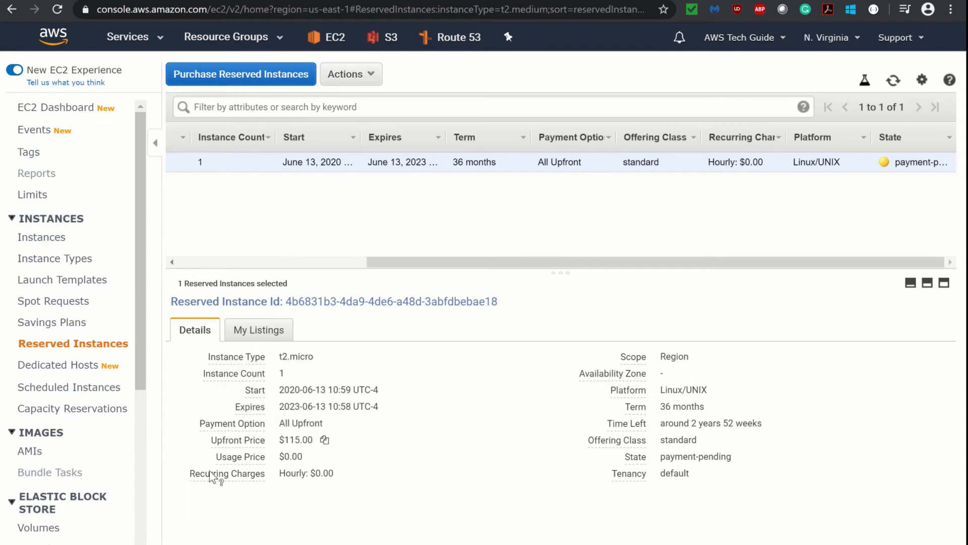
mouse_move(216, 475)
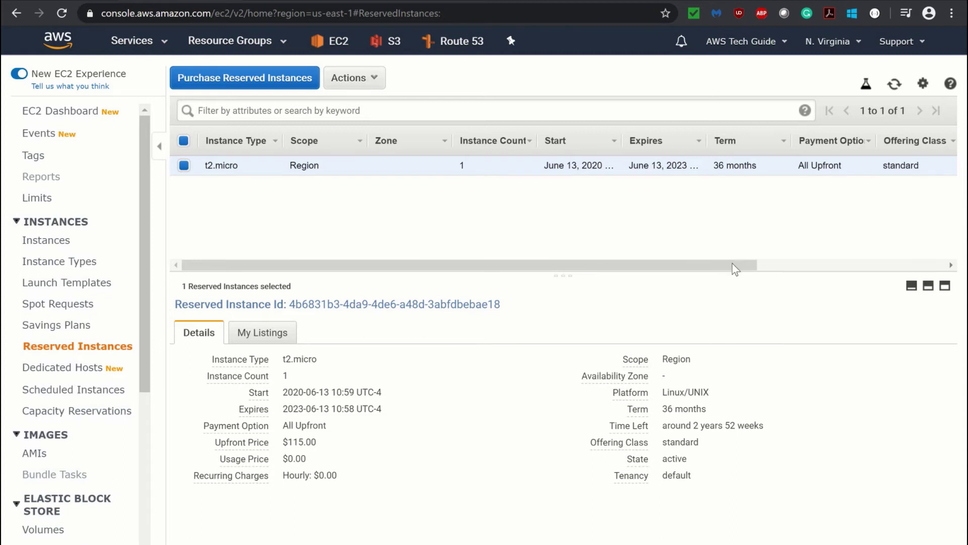
left_click(879, 265)
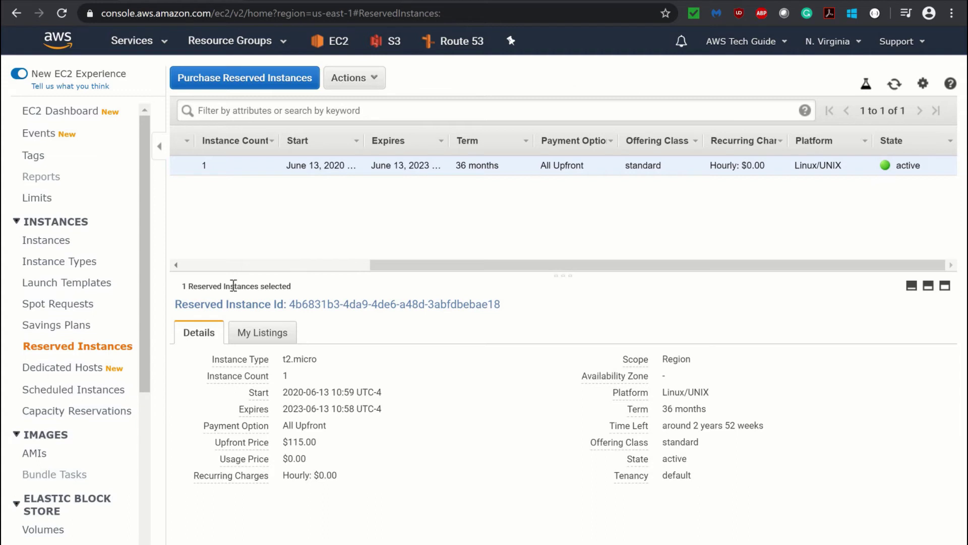
left_click(191, 265)
left_click(191, 264)
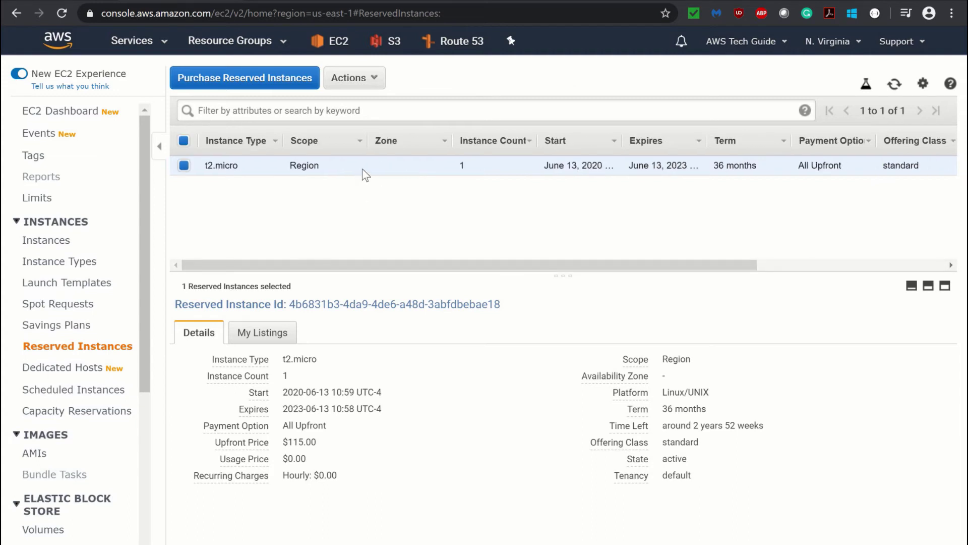
left_click(376, 80)
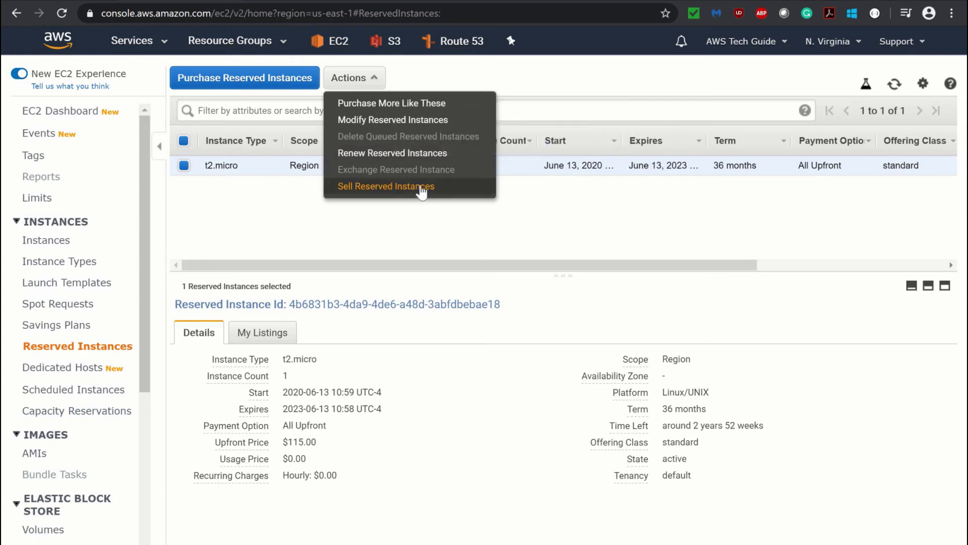
Examine the platform details of the running ansible-controller instance in the EC2 instances list
left_click(691, 216)
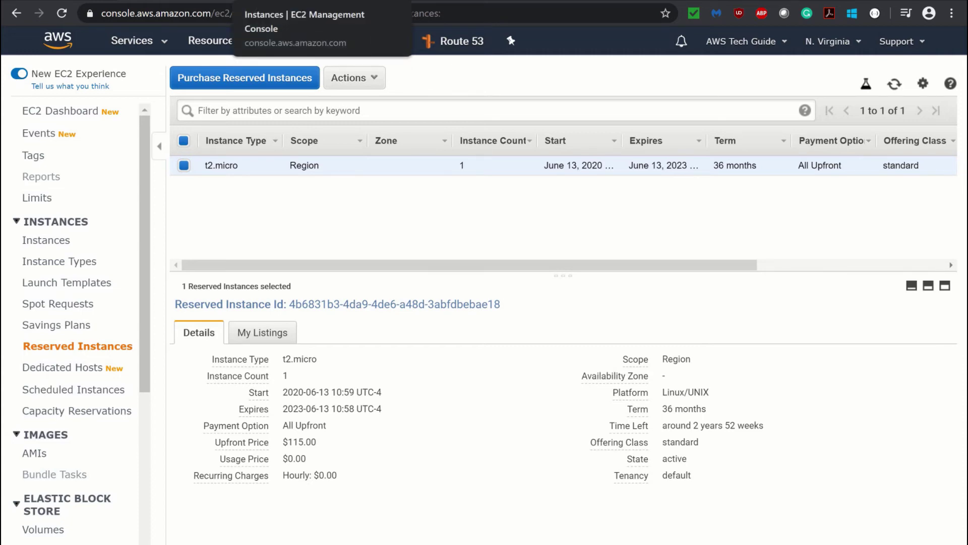
left_click(313, 1)
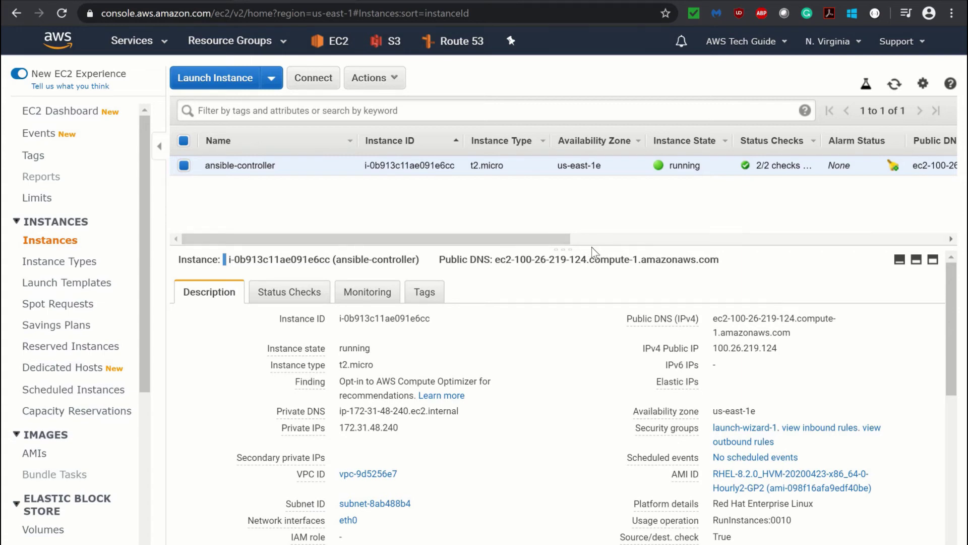
left_click_drag(591, 246, 592, 208)
left_click_drag(711, 454, 822, 456)
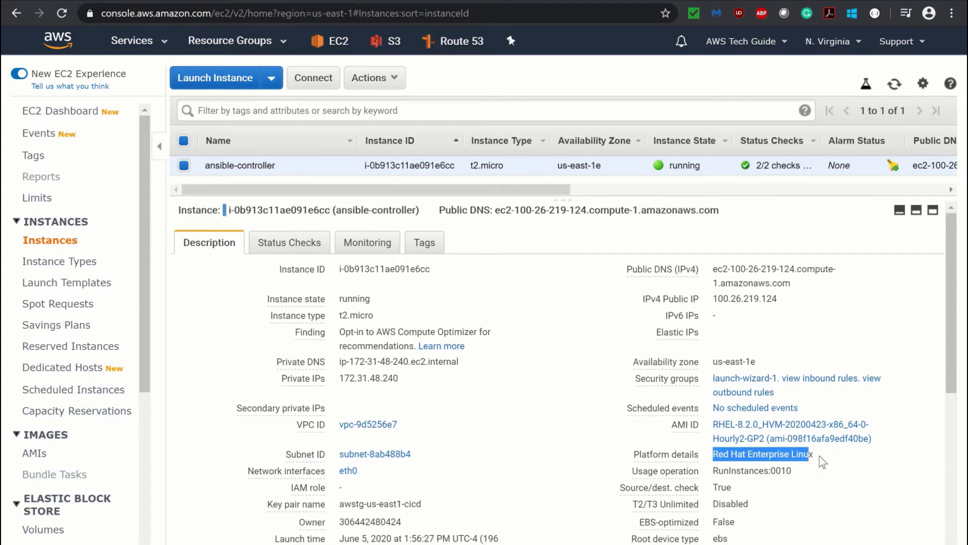
left_click(711, 452)
triple_click(807, 454)
left_click(829, 460)
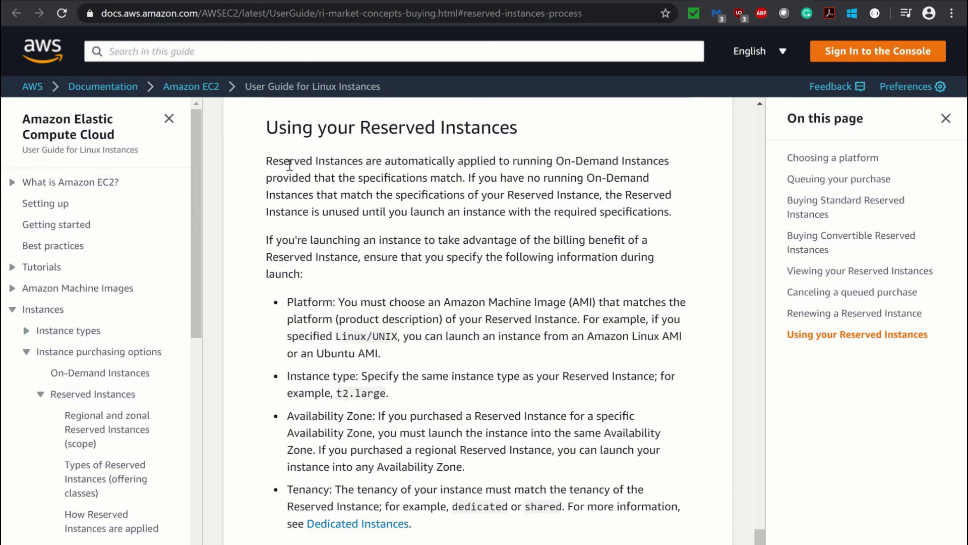
Read the user guide's rules on how Reserved Instances apply to running instances, checking them against the ansible-controller instance's platform
left_click_drag(266, 161, 670, 164)
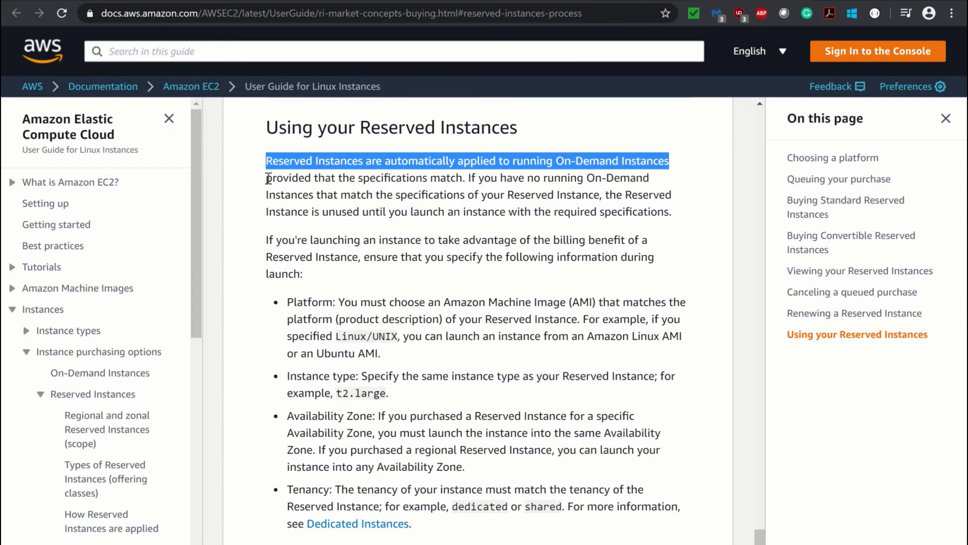
left_click_drag(267, 178, 463, 179)
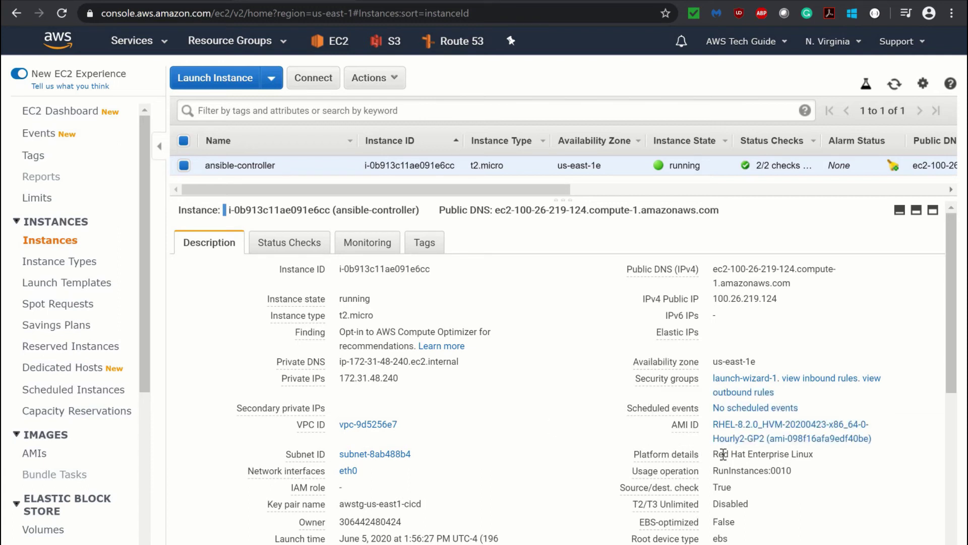
left_click_drag(713, 454, 818, 455)
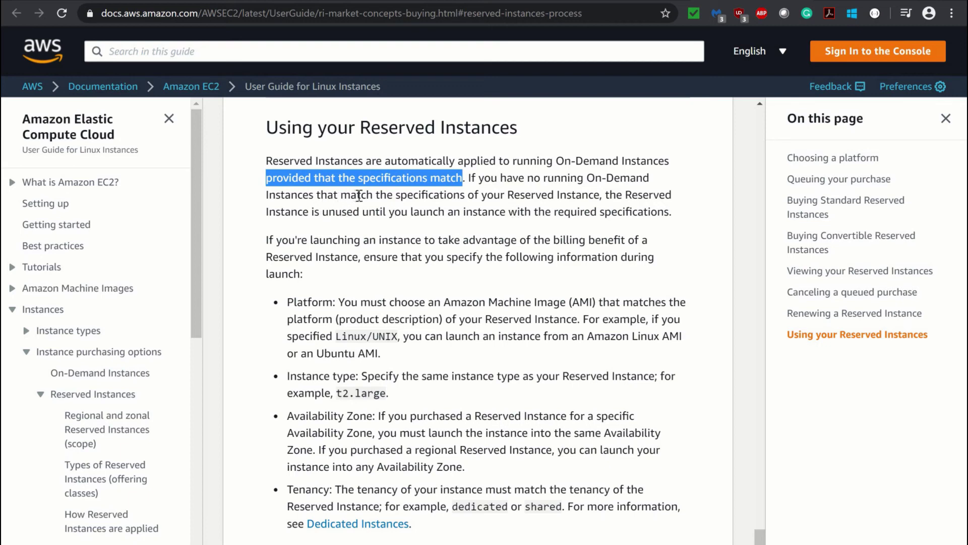
left_click(456, 195)
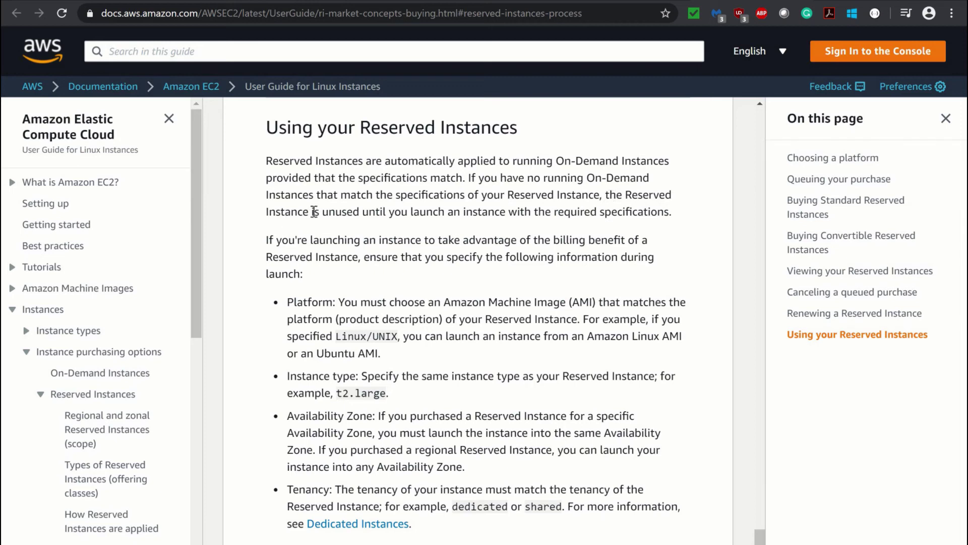
left_click_drag(312, 211, 408, 211)
left_click_drag(474, 211, 672, 209)
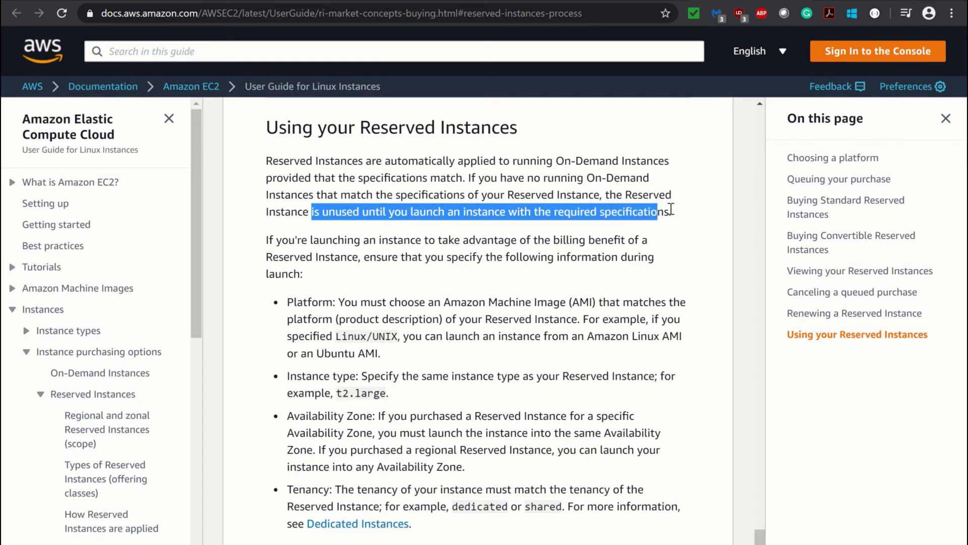
left_click(693, 226)
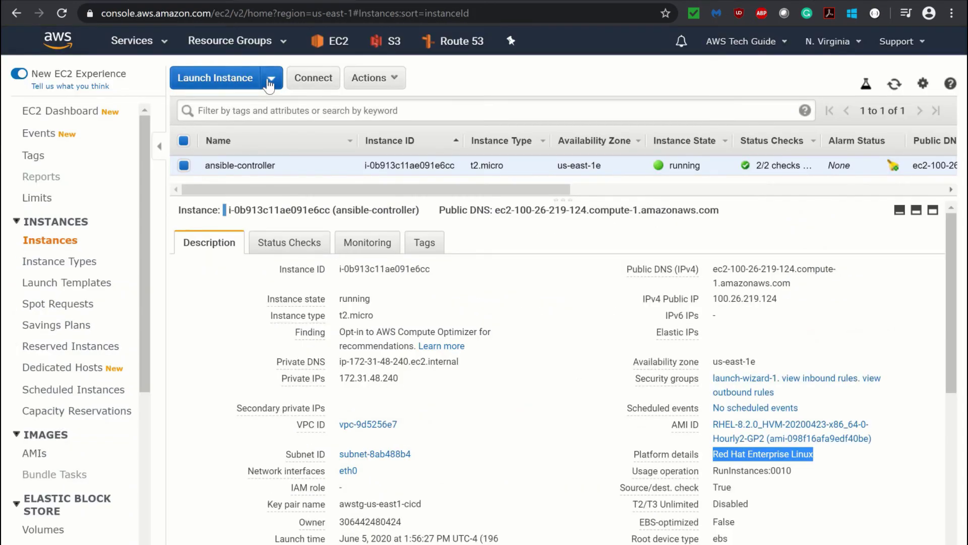
Configure a t2.micro instance launch from Amazon Linux AMI 2018.03.0, keeping the default details, storage and new security group, and review it
left_click(271, 79)
left_click(297, 99)
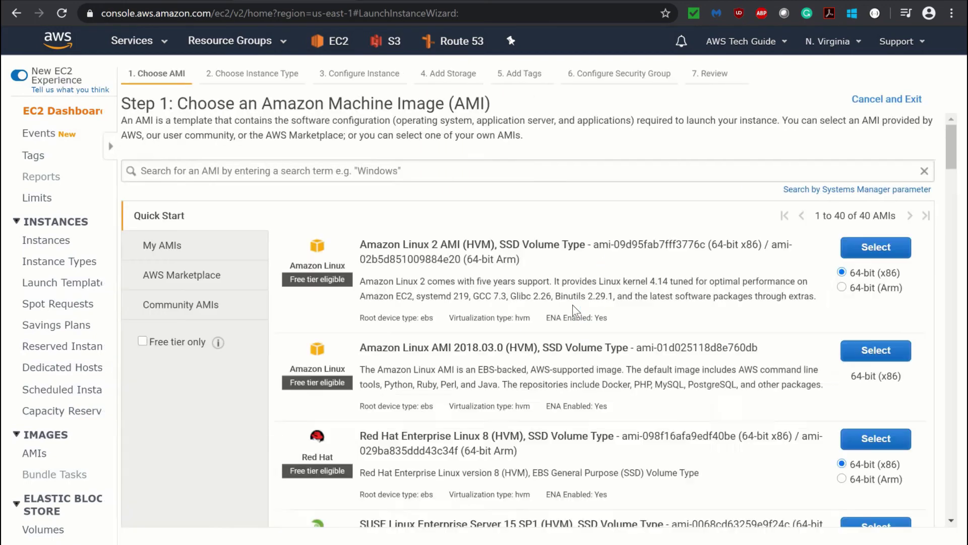
left_click(864, 353)
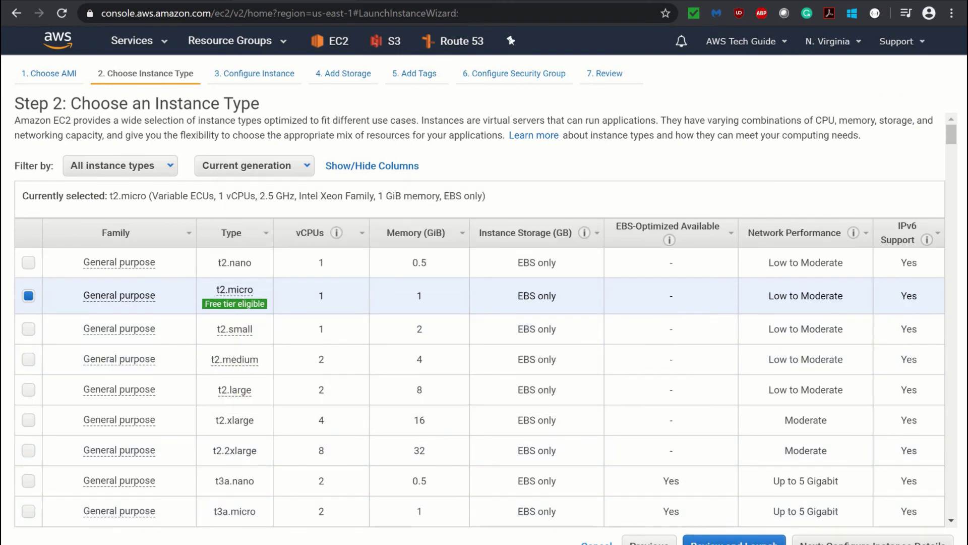
left_click(875, 540)
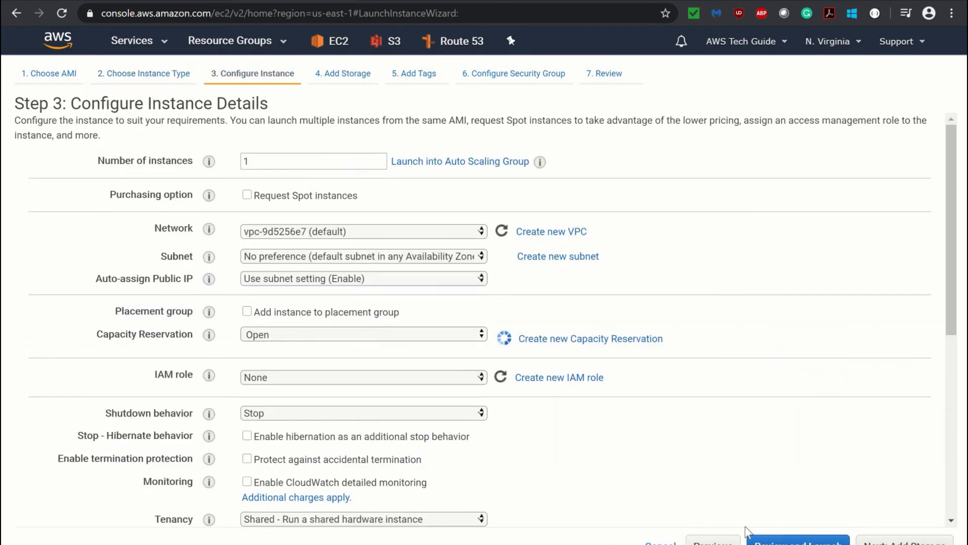
left_click(889, 541)
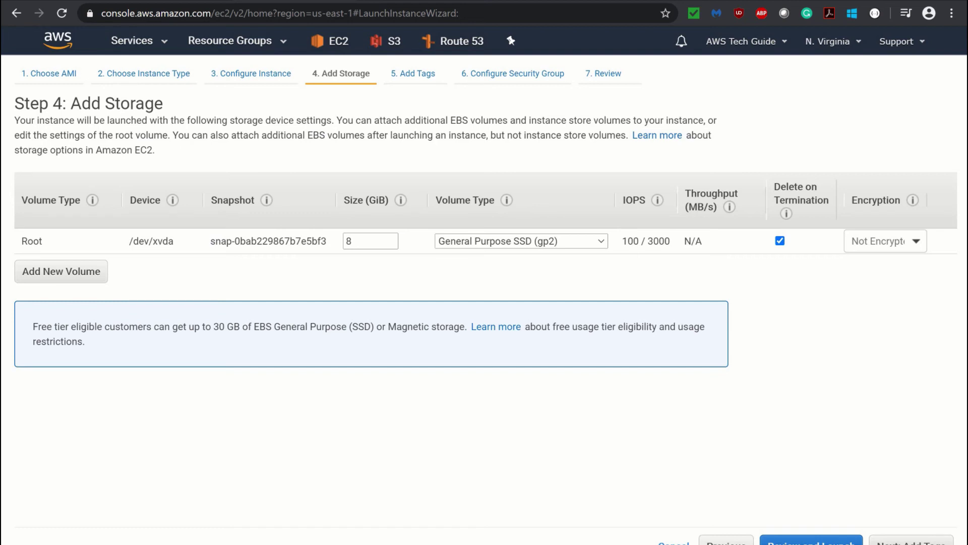
left_click(910, 540)
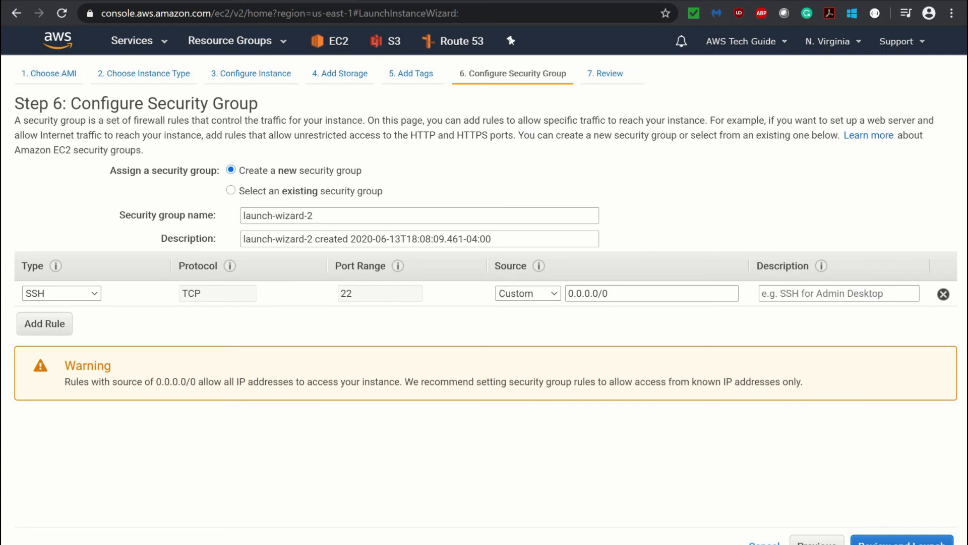
left_click(903, 541)
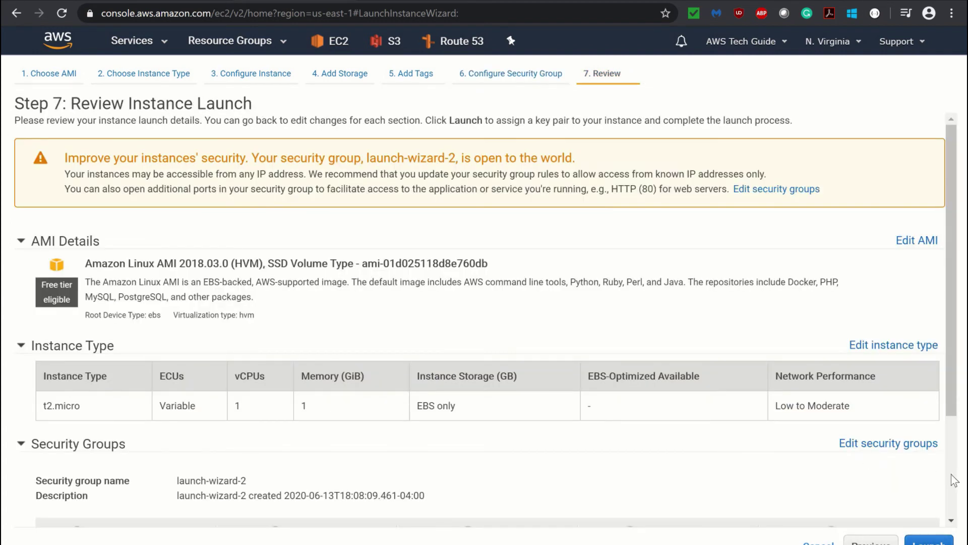
scroll(953, 479, "down", 3)
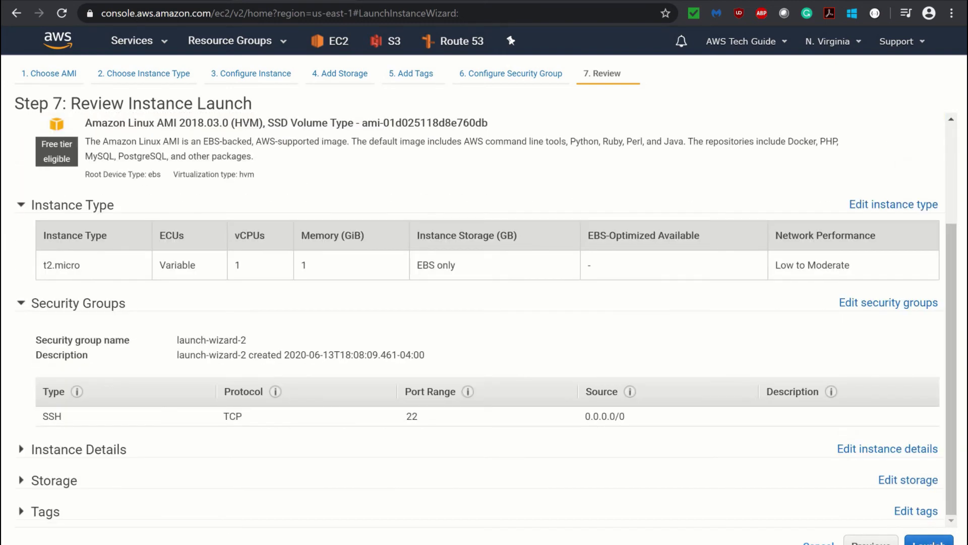
Launch the instance with the existing key pair awstg-us-east1-cicd, acknowledging access to its private key file
left_click(929, 541)
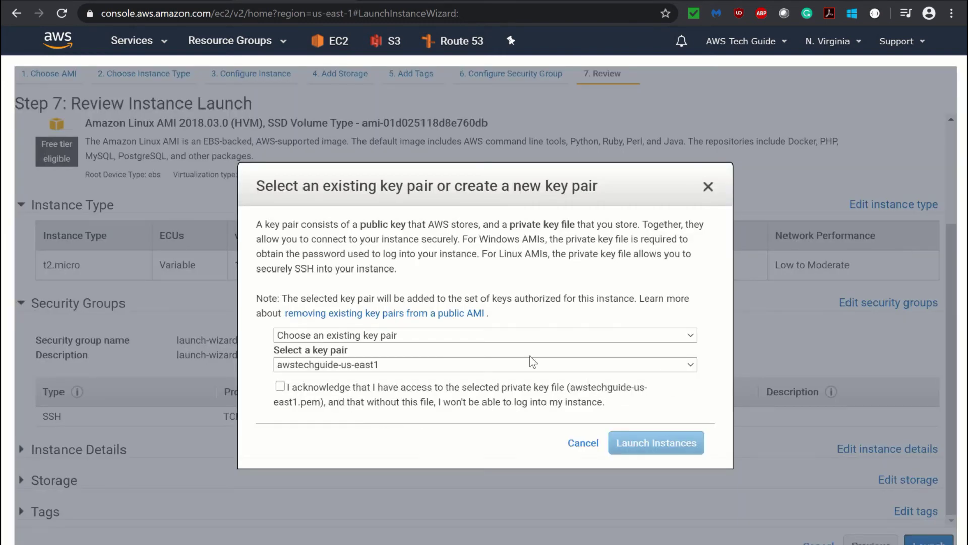
left_click(473, 335)
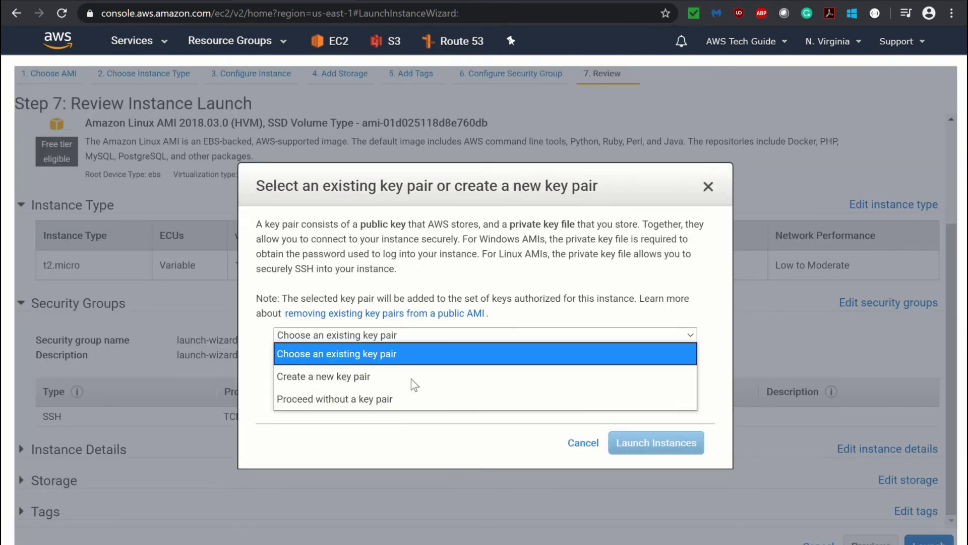
left_click(417, 353)
left_click(387, 366)
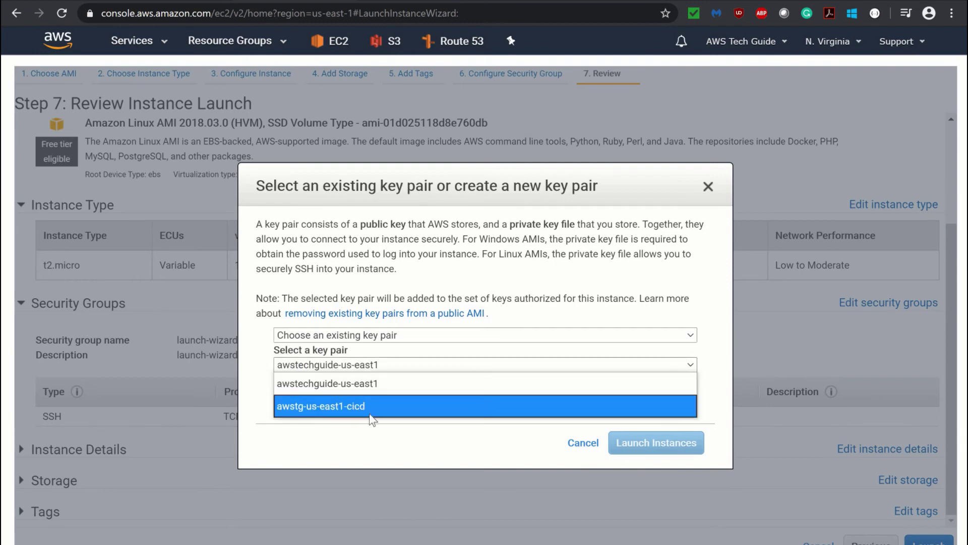
left_click(369, 406)
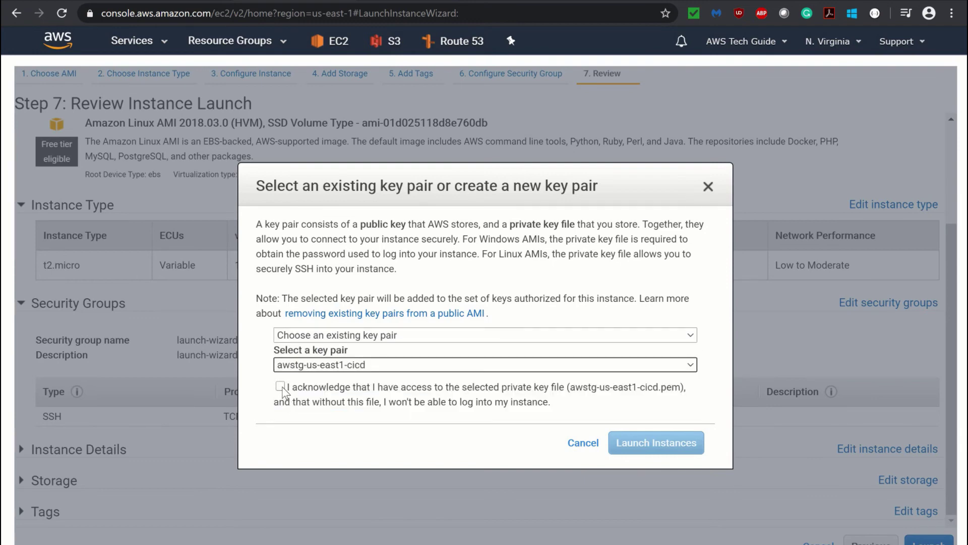
left_click(280, 386)
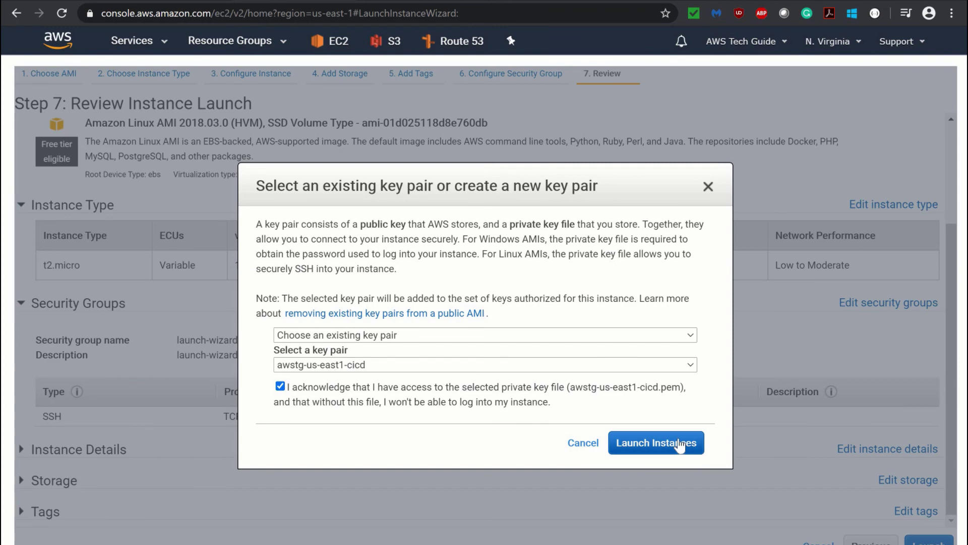
left_click(680, 446)
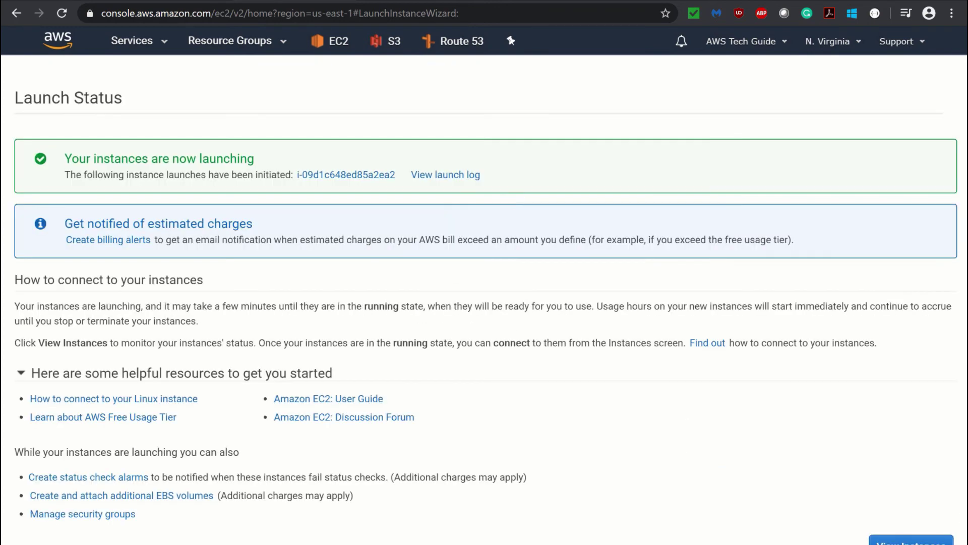
Compare the newly launched instance with the user guide's matching rule and the purchased Reserved Instance's details
left_click(912, 540)
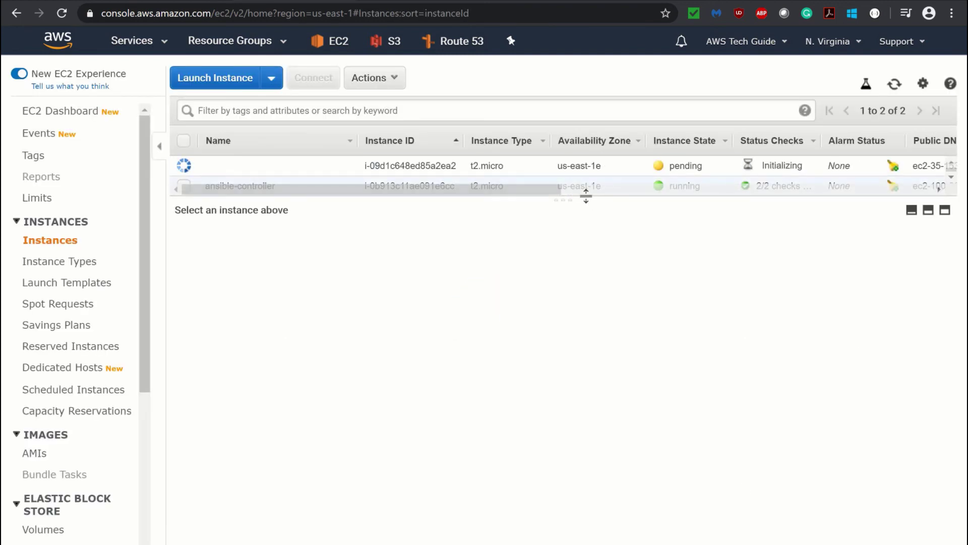
left_click_drag(585, 197, 581, 292)
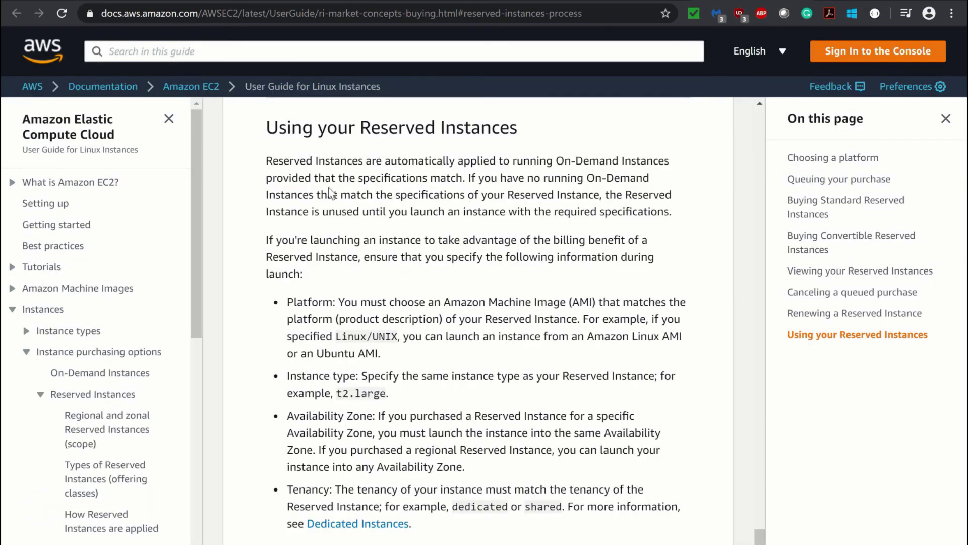
left_click_drag(268, 162, 465, 176)
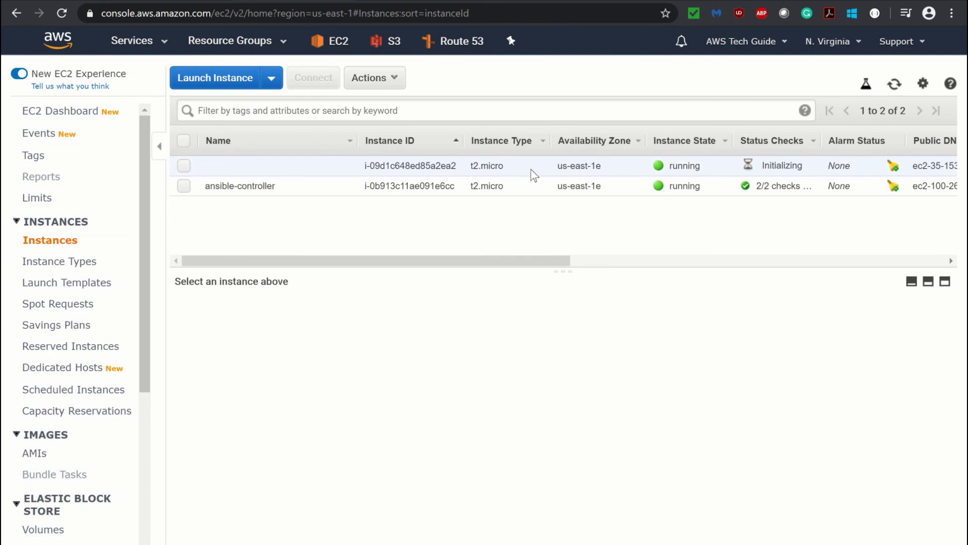
left_click(69, 348)
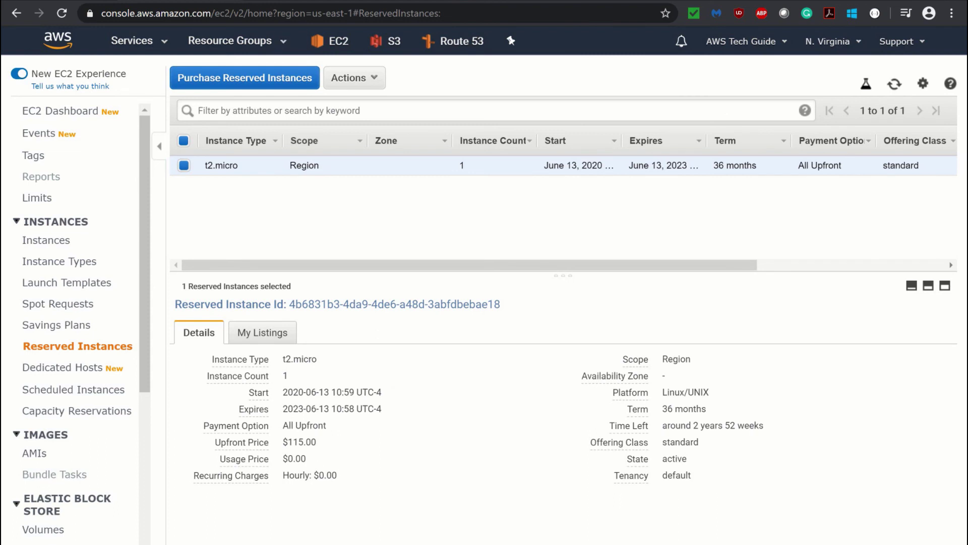
Name the newly launched, unnamed instance RI-AWSTG in the instances list
left_click(50, 240)
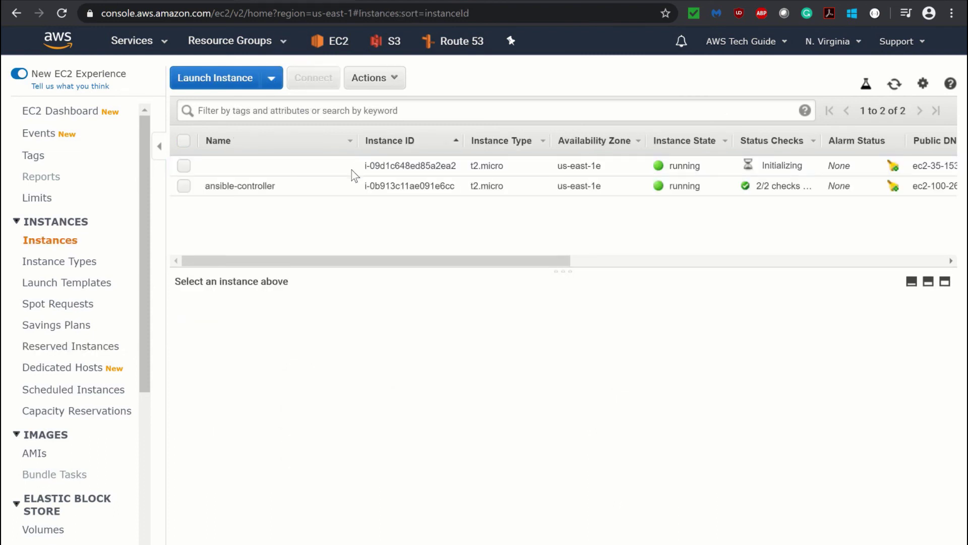
mouse_move(346, 172)
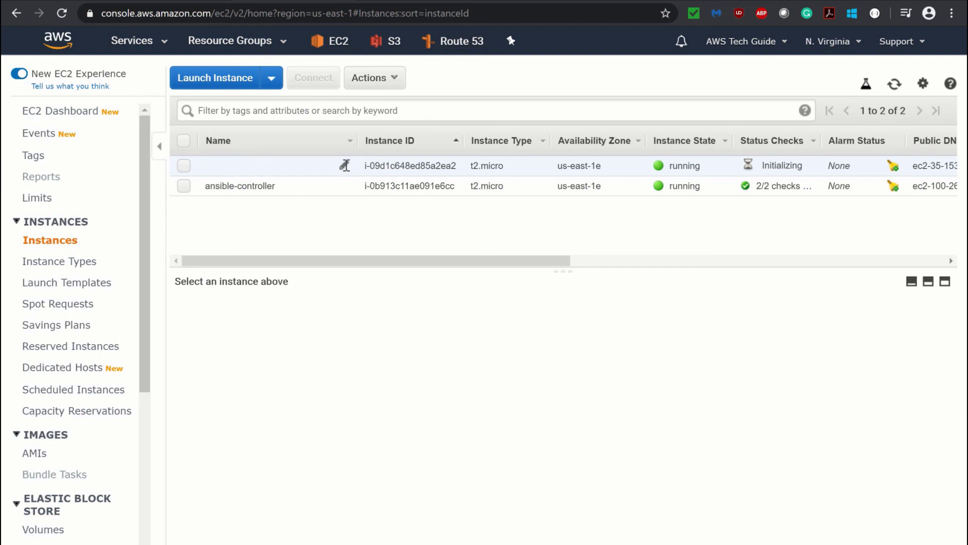
left_click(345, 165)
type("RI-AWS")
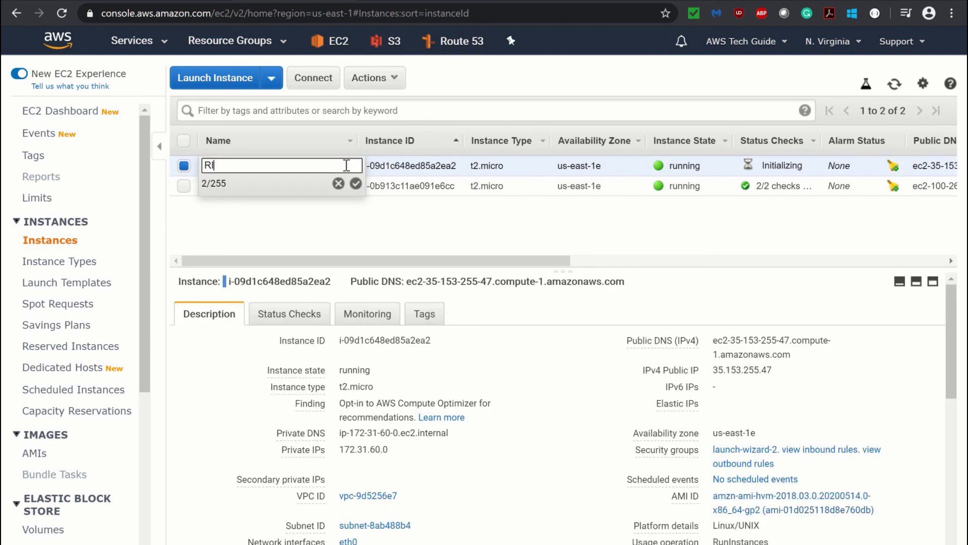
type("TG")
left_click(356, 183)
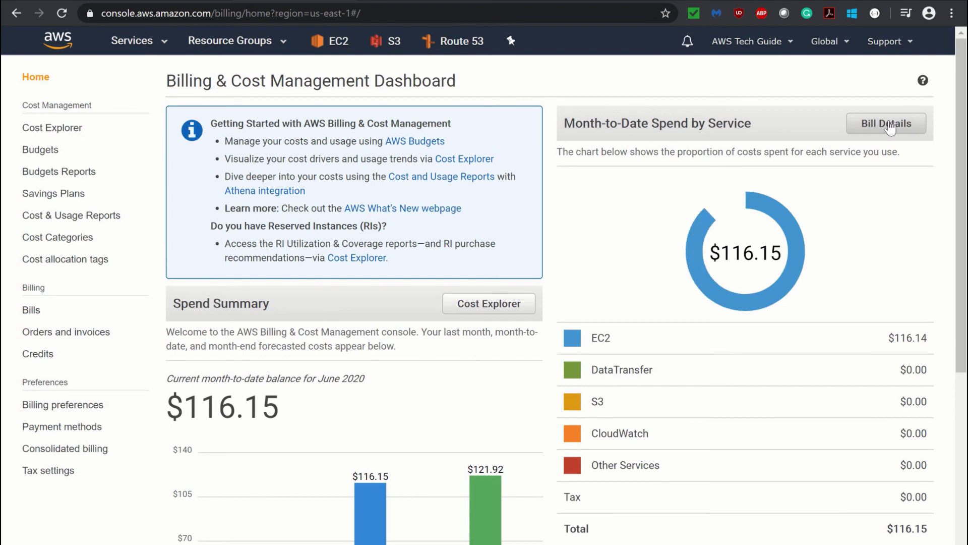
Open the June 2020 bill details and examine the Elastic Compute Cloud charges for Reserved, Linux/UNIX and Red Hat Enterprise Linux instances
left_click(889, 123)
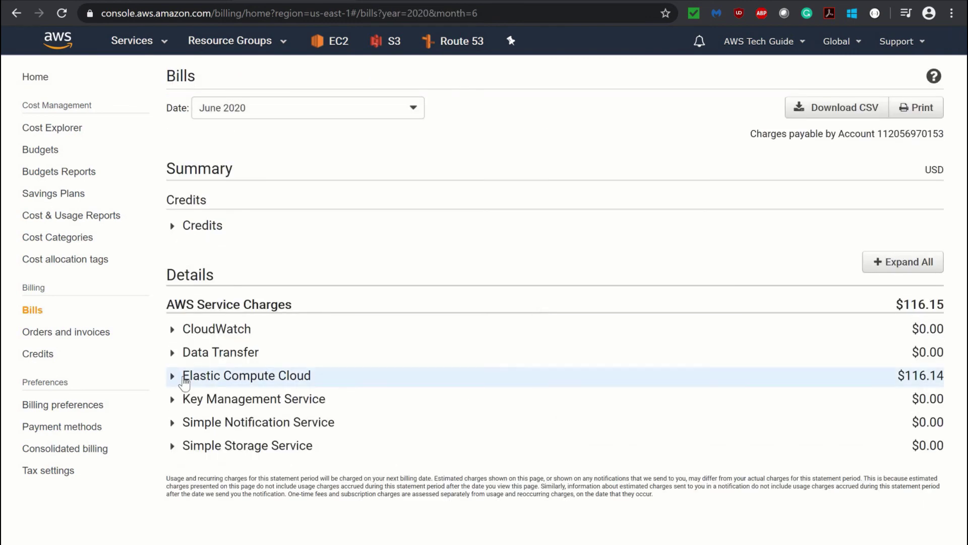
left_click(174, 381)
left_click_drag(959, 217, 963, 334)
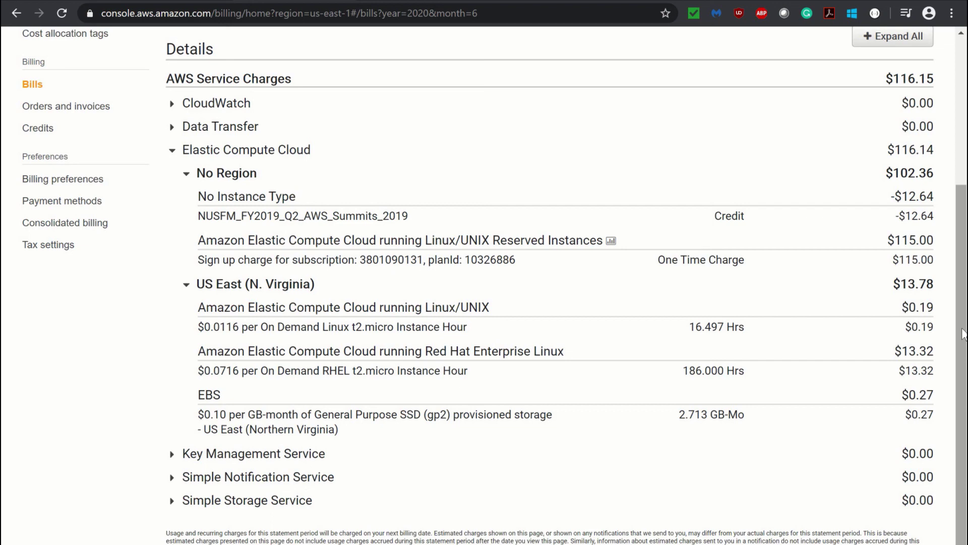
left_click_drag(432, 351, 566, 352)
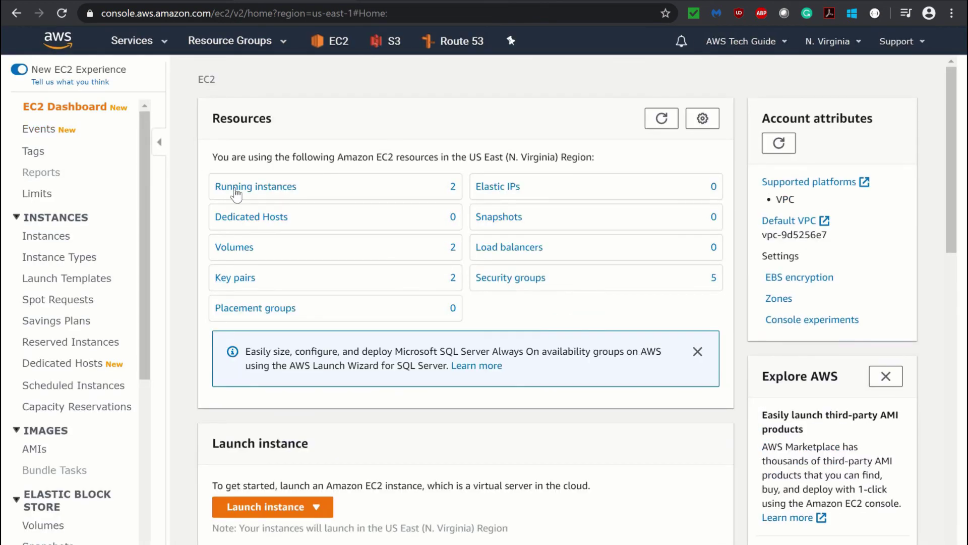
Compare the descriptions of the running RI-AWSTG and ansible-controller instances from the EC2 instances list
left_click(236, 189)
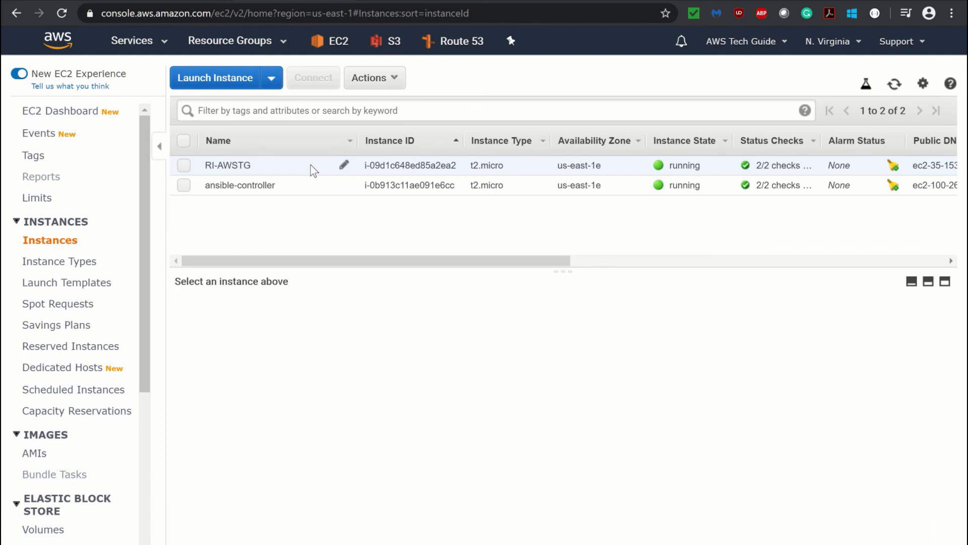
left_click(310, 166)
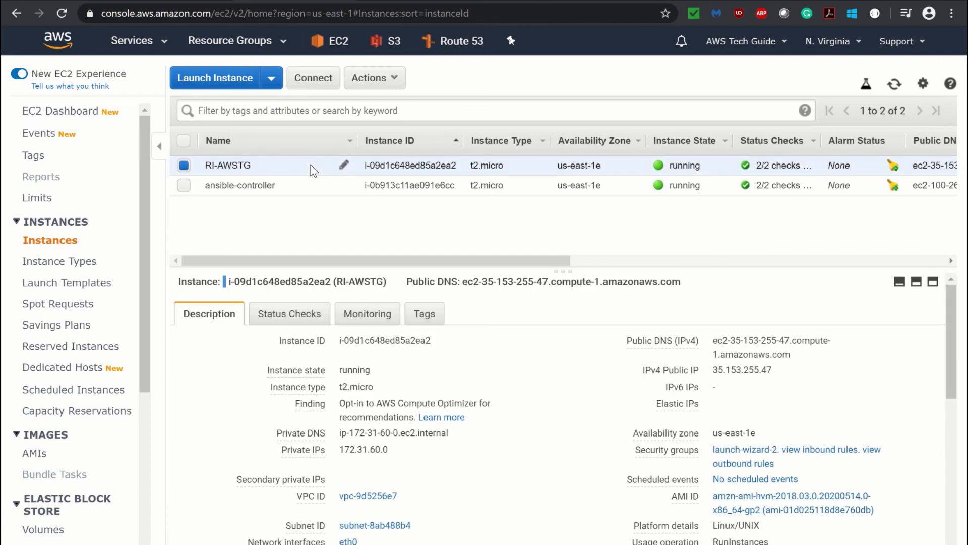
left_click(304, 188)
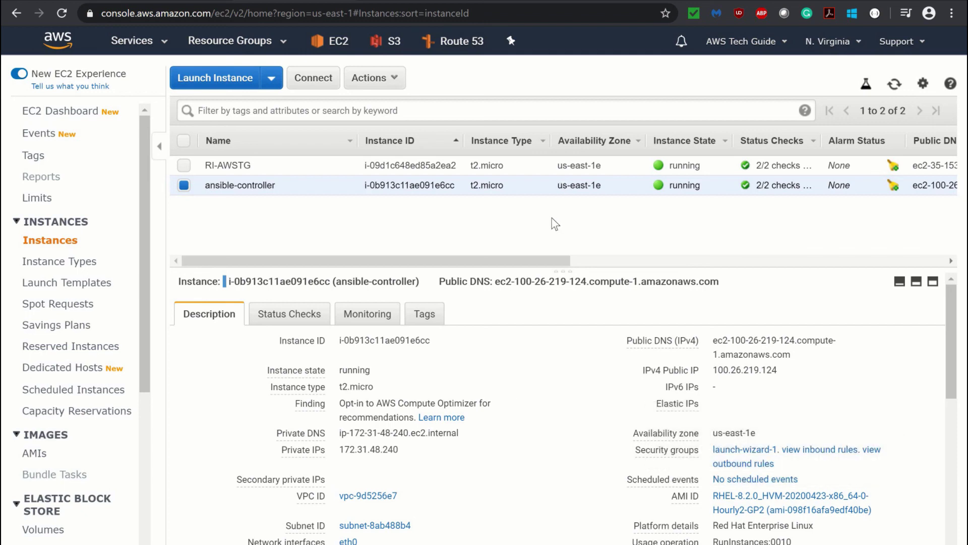
left_click(370, 163)
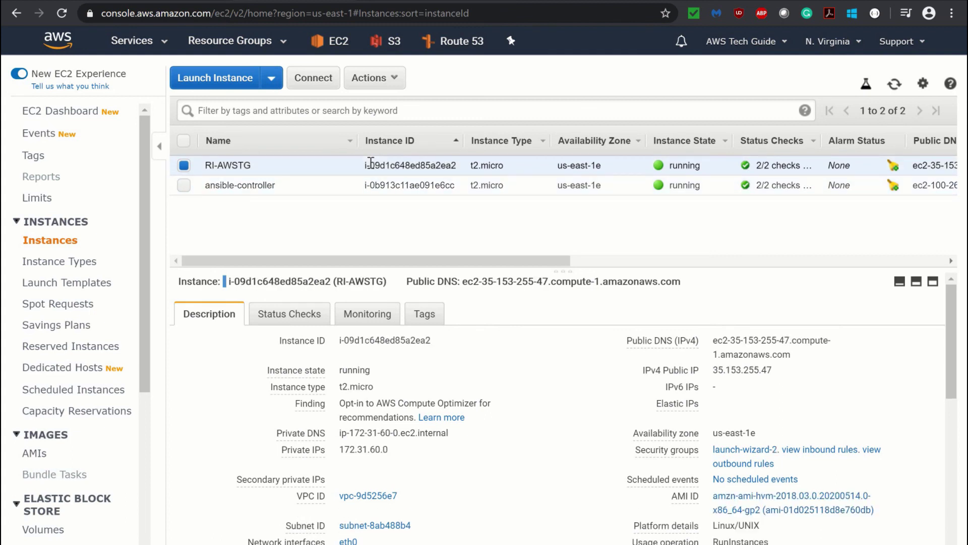